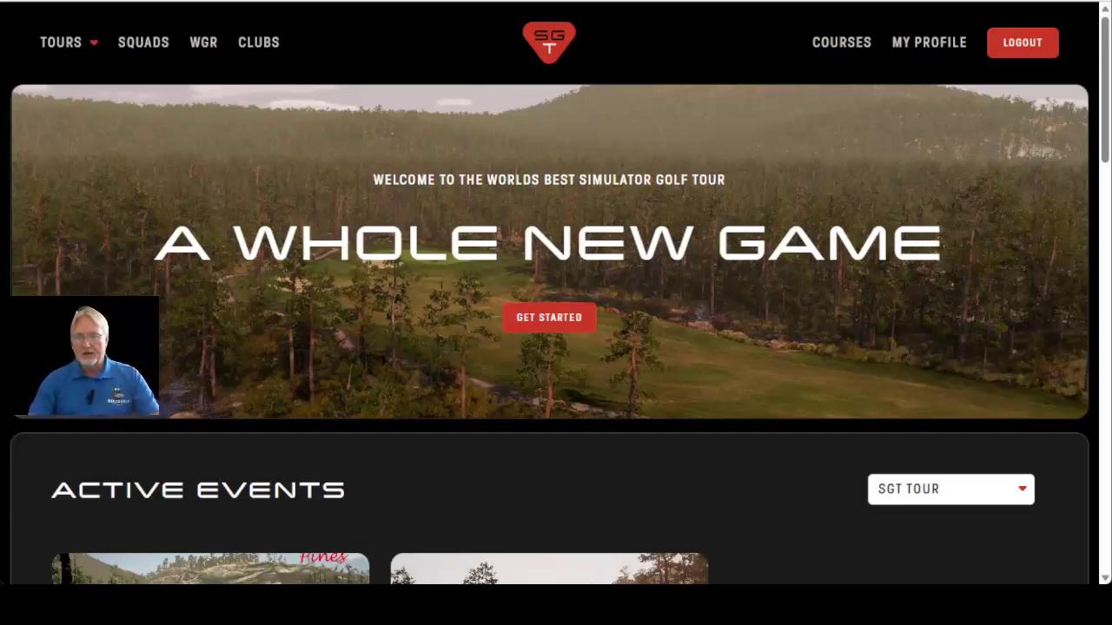
# Visit the player profile, return to the home page, and open the Tours list
pyautogui.click(918, 44)
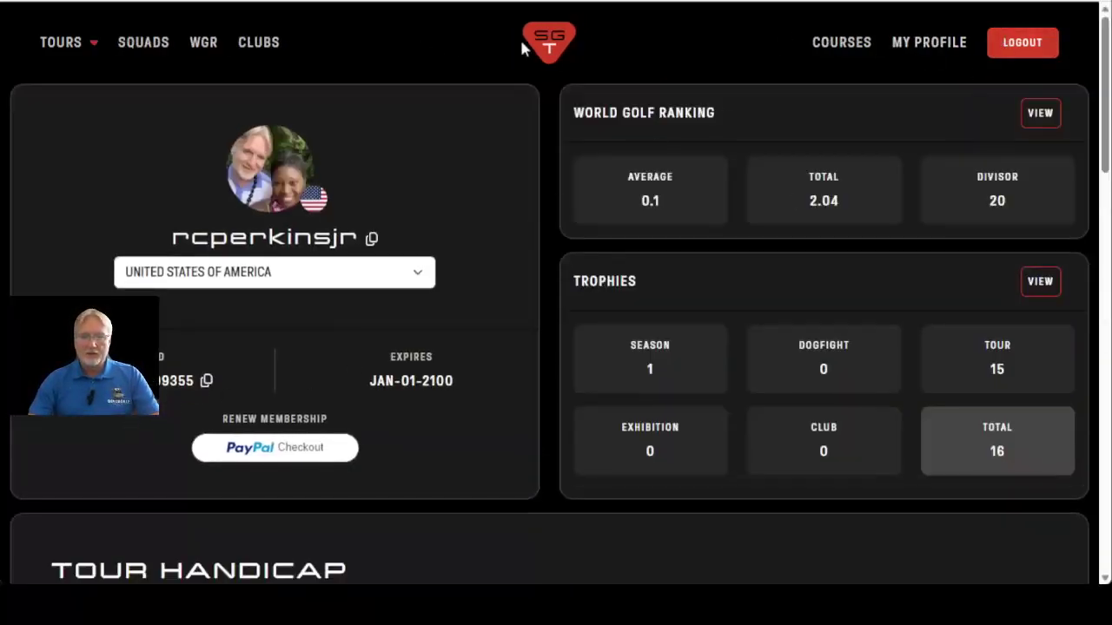
pyautogui.click(560, 44)
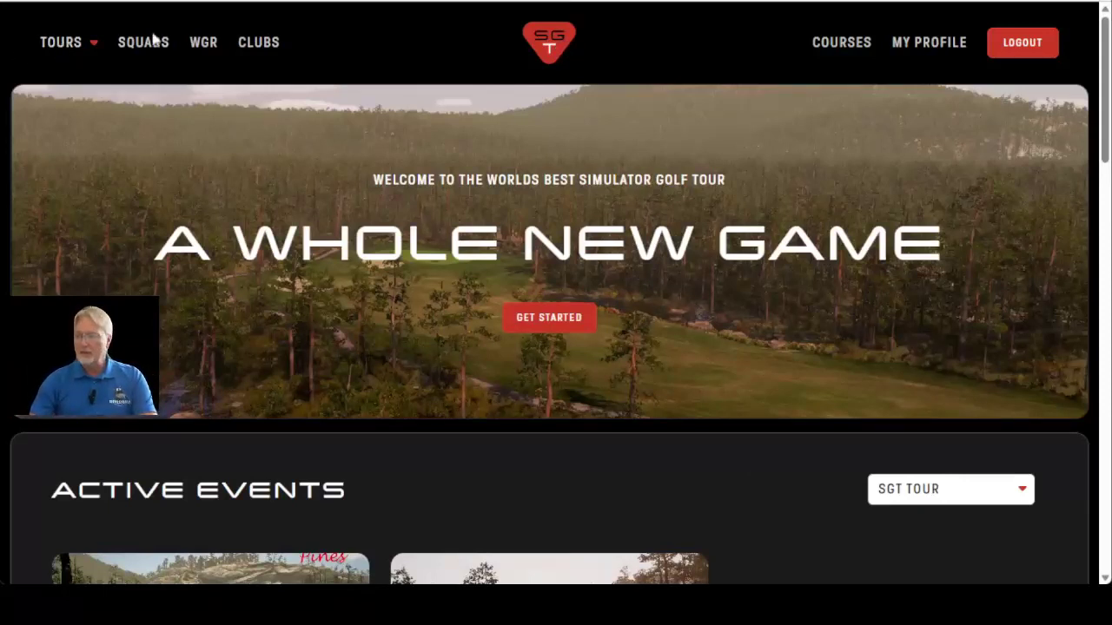
pyautogui.click(84, 50)
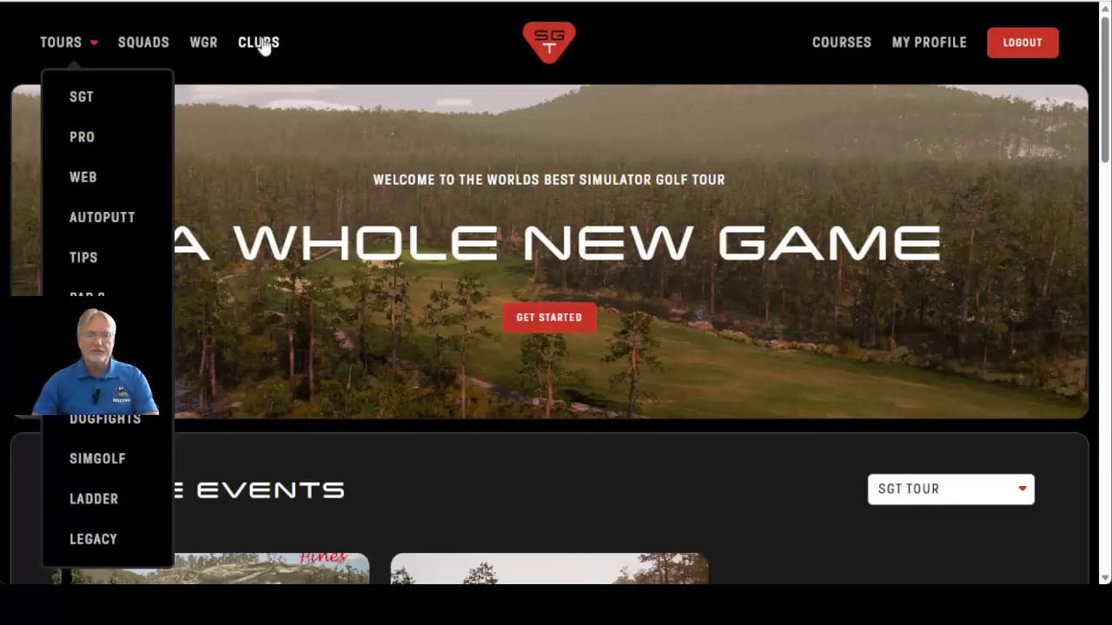
# Dismiss the Tours dropdown to leave the plain home page showing Active Events
pyautogui.click(370, 30)
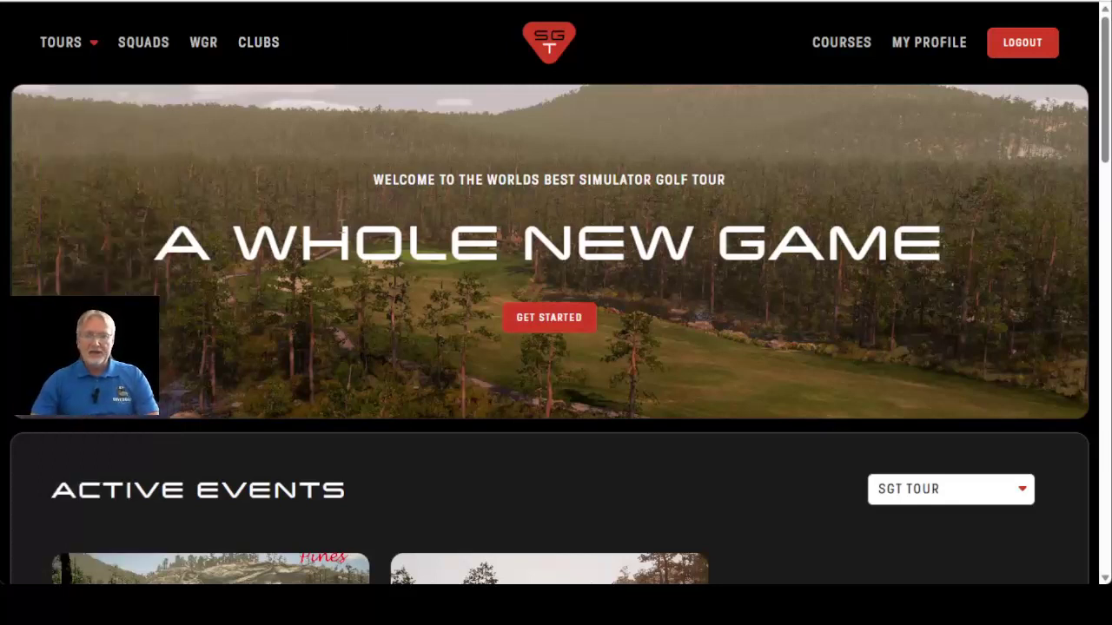
# Filter Active Events to Autoputt Tour, then to Par 3 Tour
pyautogui.scroll(-2, 364, 205)
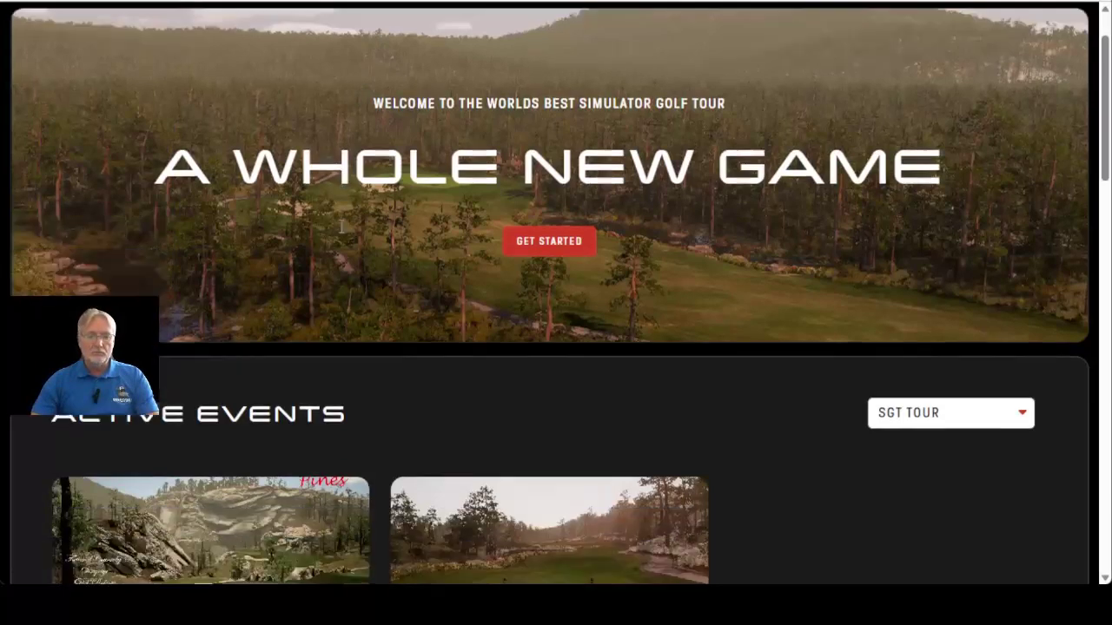
pyautogui.scroll(-1, 365, 204)
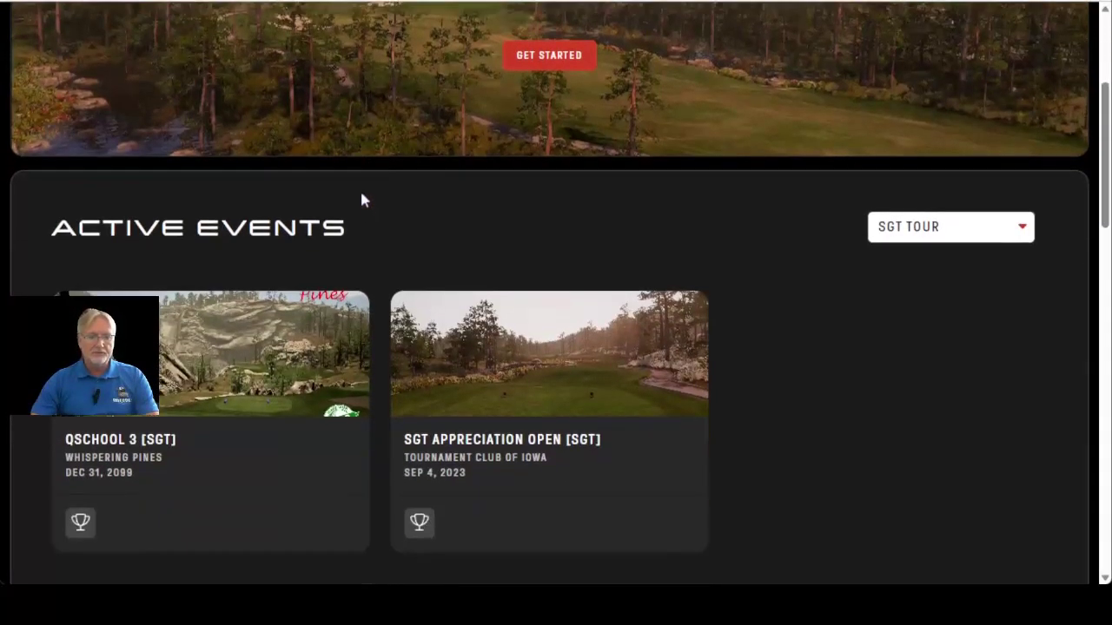
pyautogui.click(923, 228)
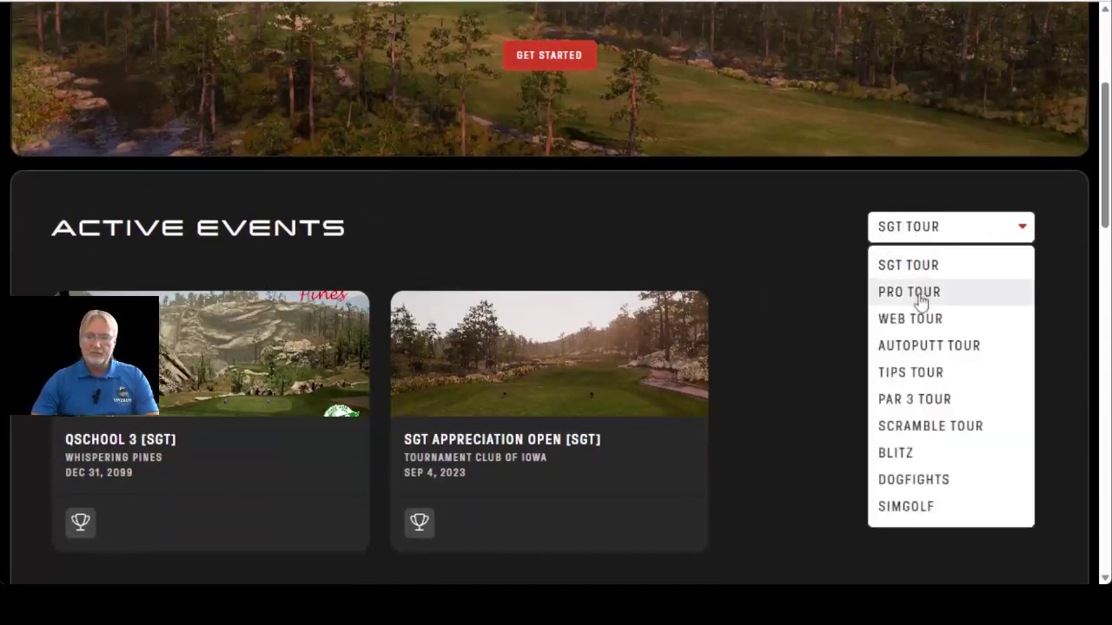
pyautogui.click(918, 344)
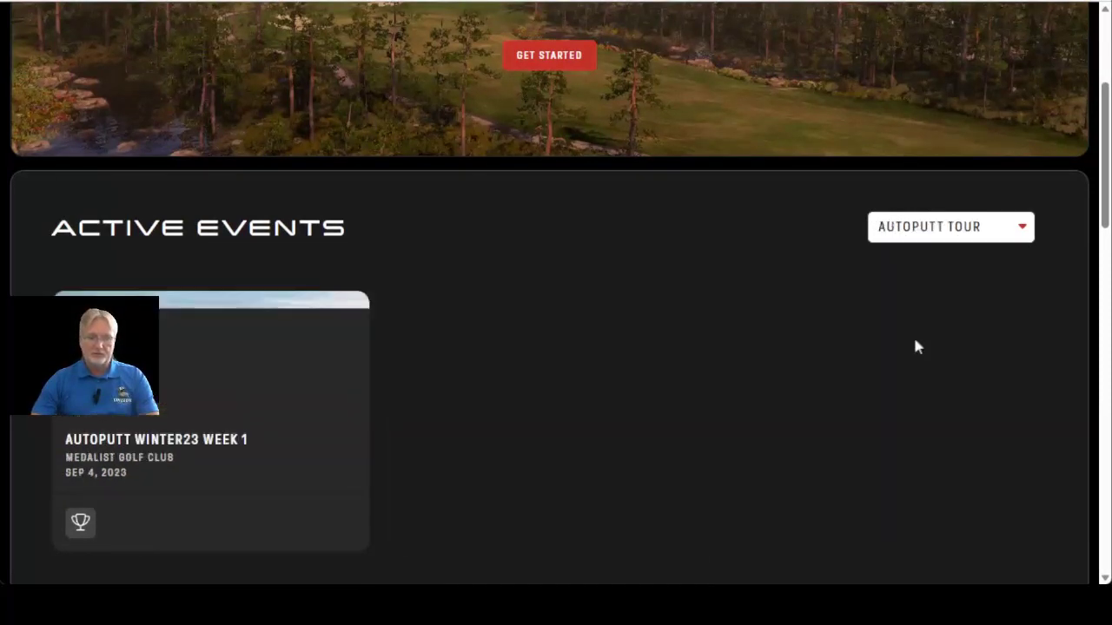
pyautogui.click(912, 228)
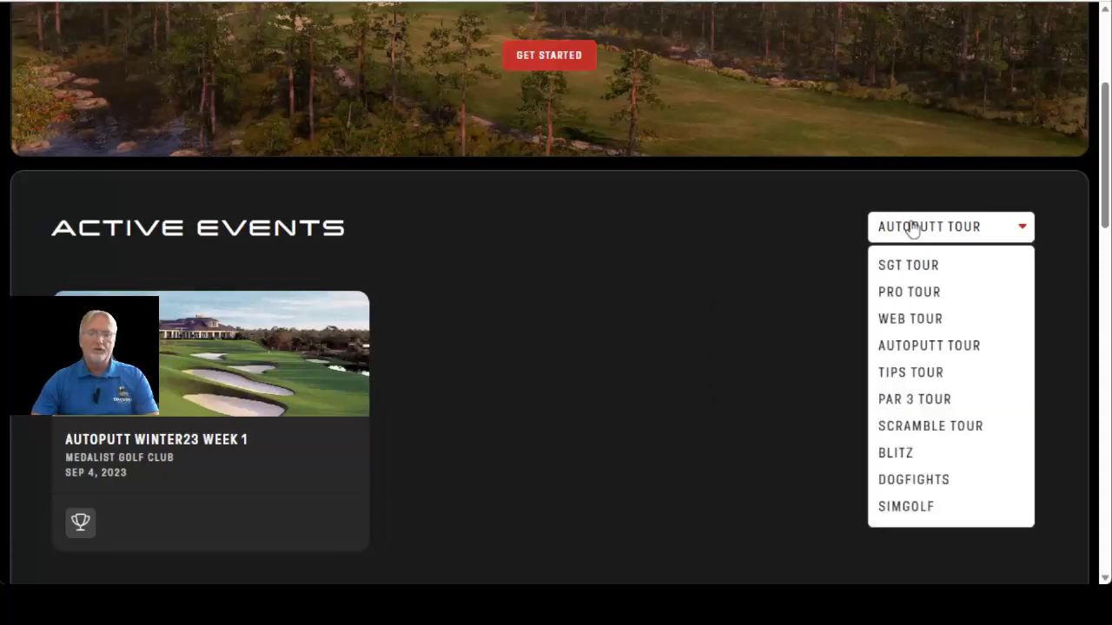
pyautogui.click(912, 404)
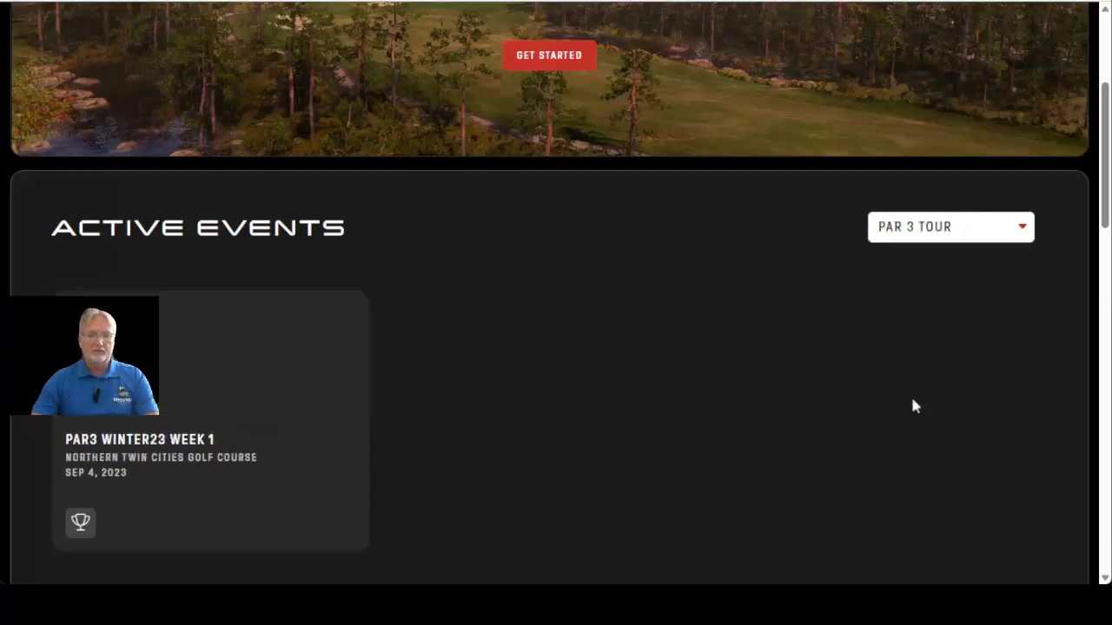
# Filter Active Events to Dogfights, then settle on Web Tour to see its events
pyautogui.click(913, 230)
pyautogui.click(917, 480)
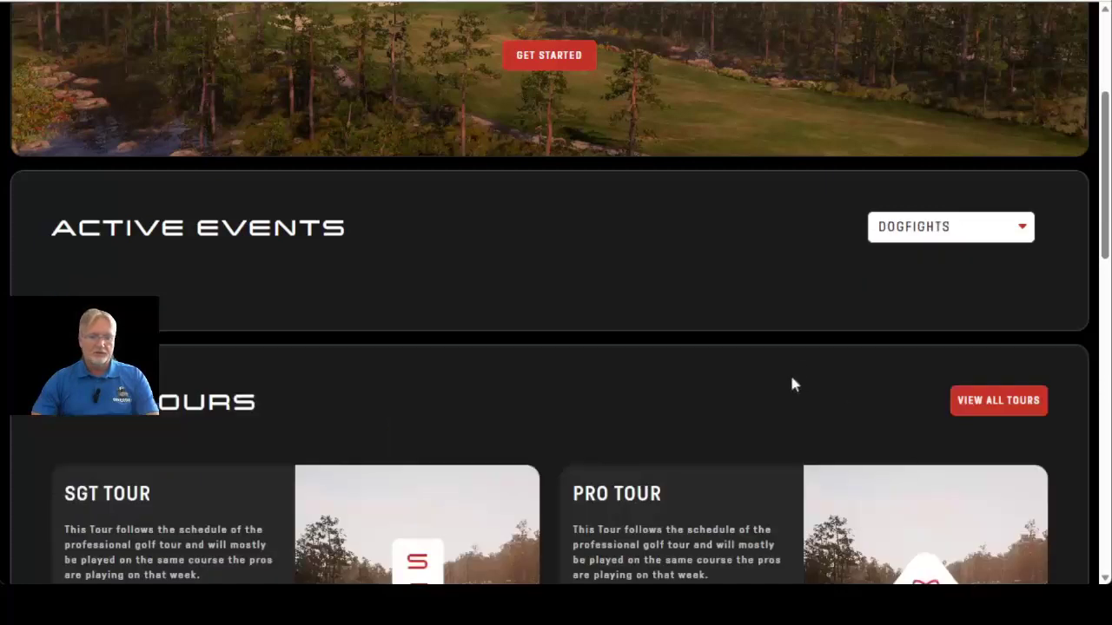
pyautogui.click(899, 226)
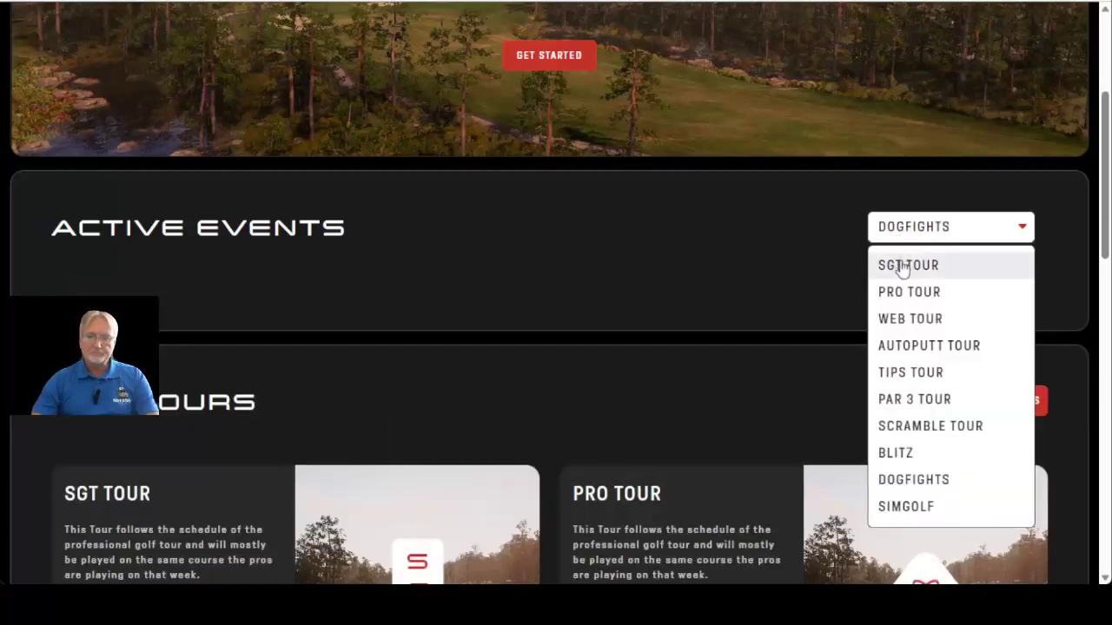
pyautogui.click(903, 320)
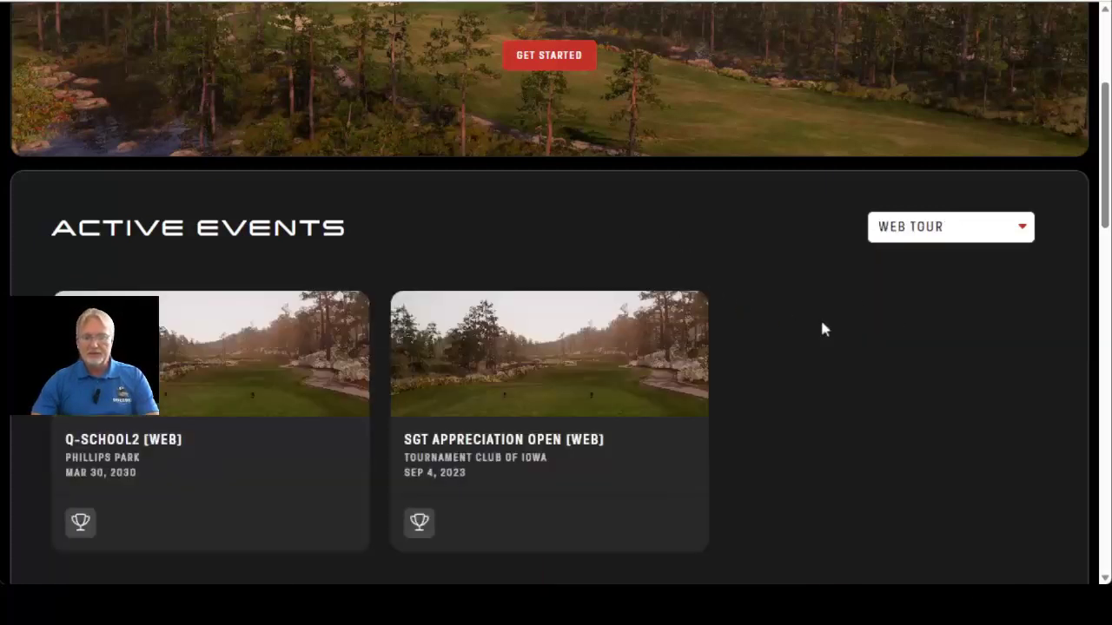
pyautogui.scroll(3, 814, 363)
pyautogui.scroll(-5, 814, 363)
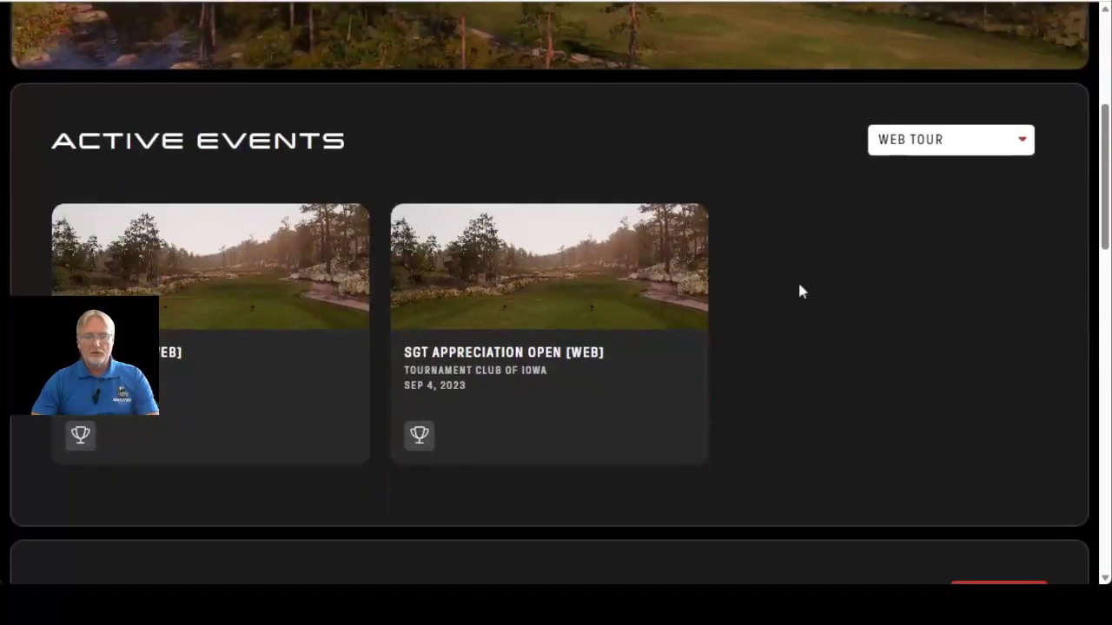
pyautogui.scroll(-3, 825, 199)
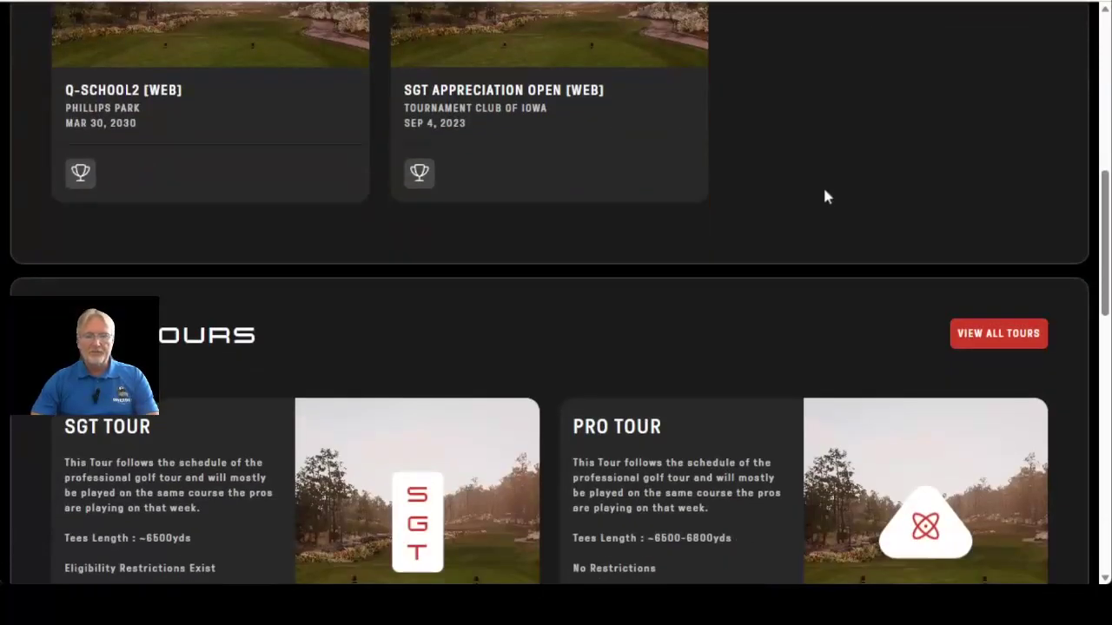
pyautogui.scroll(-1, 826, 197)
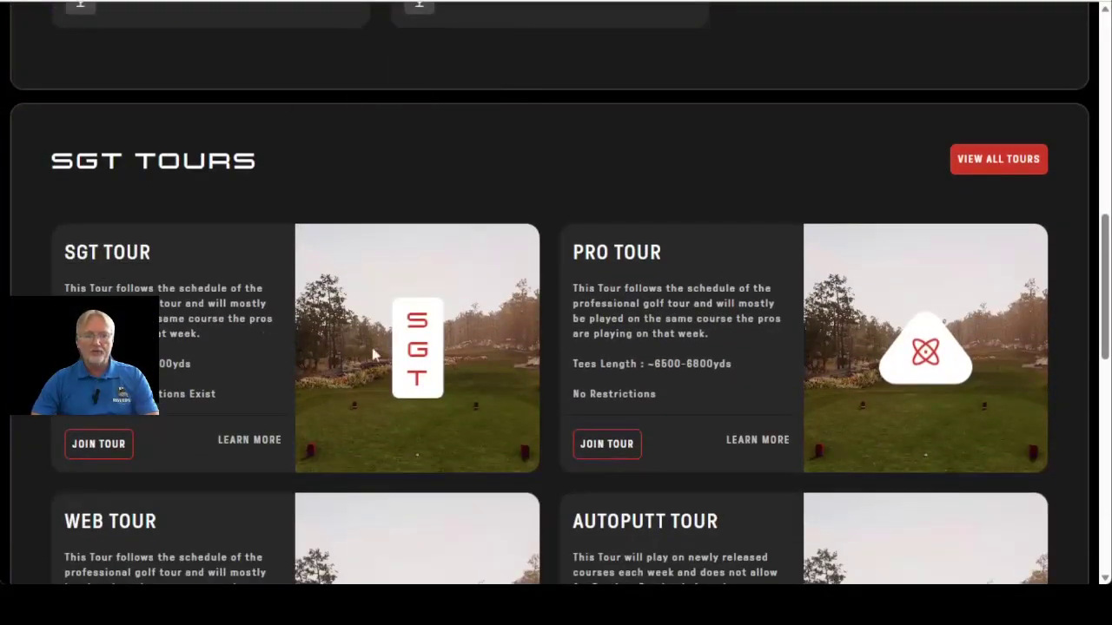
pyautogui.scroll(-1, 682, 267)
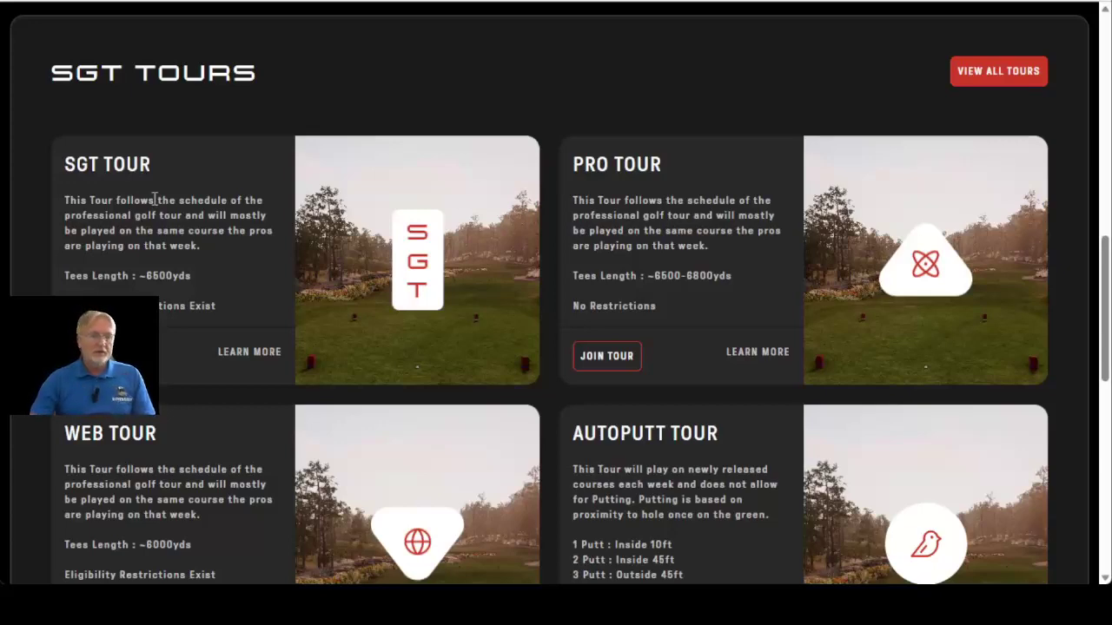
pyautogui.scroll(2, 154, 199)
pyautogui.scroll(-3, 155, 199)
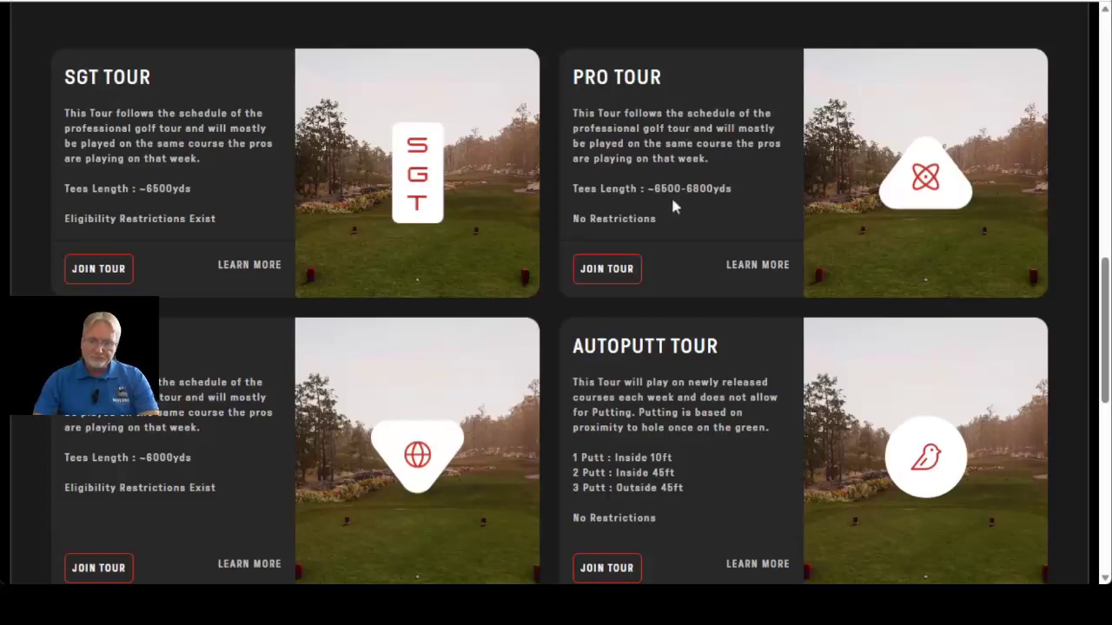
pyautogui.scroll(2, 685, 400)
pyautogui.scroll(-4, 685, 400)
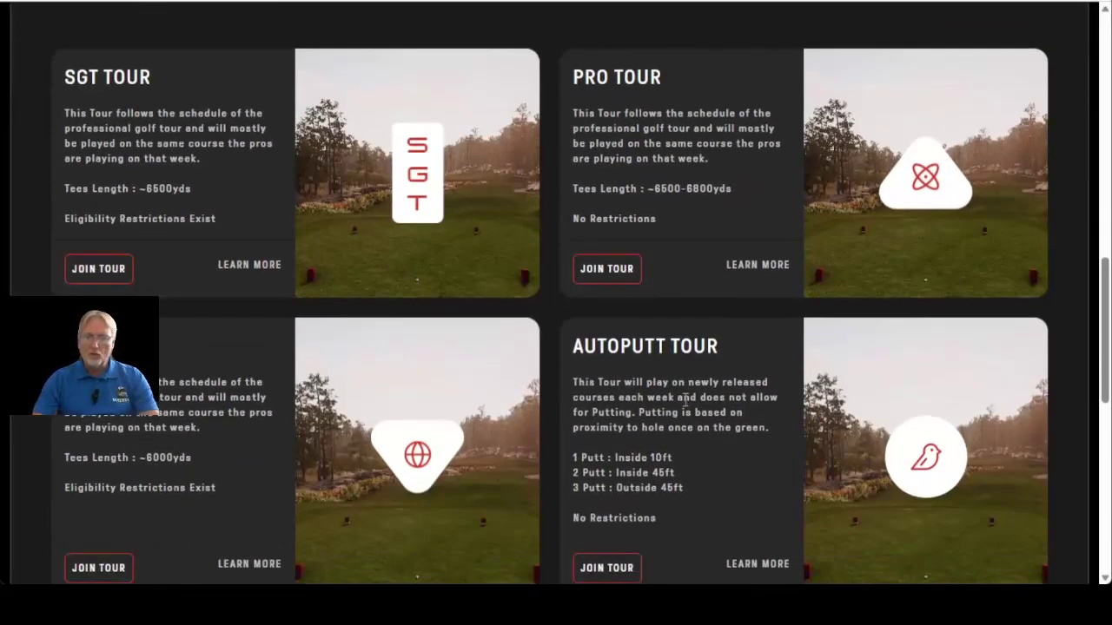
pyautogui.scroll(1, 695, 341)
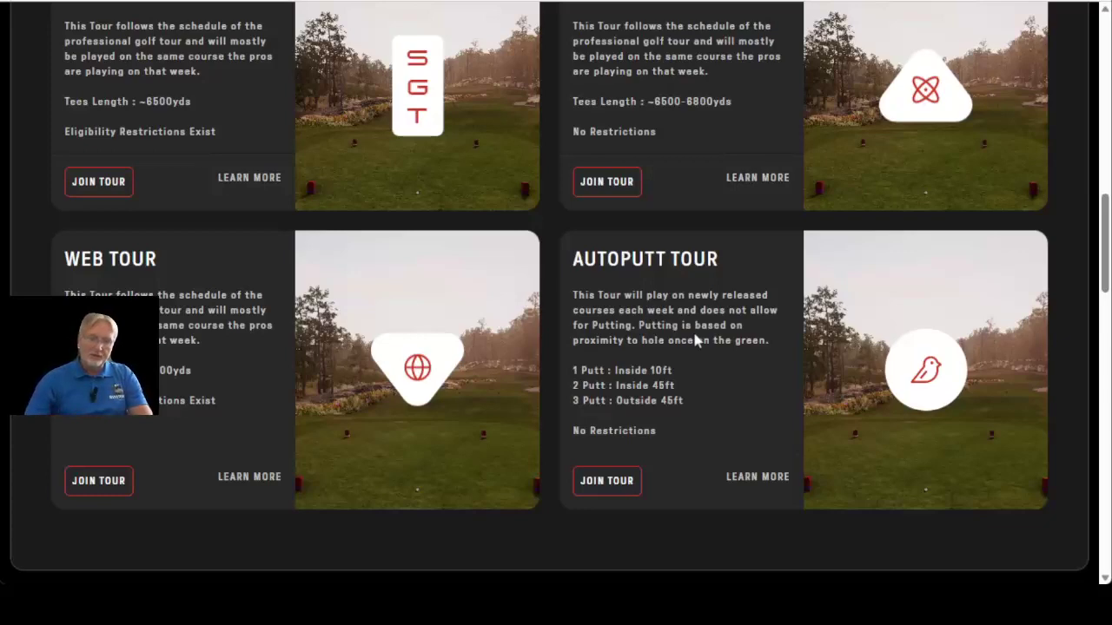
pyautogui.click(250, 480)
pyautogui.scroll(-3, 366, 407)
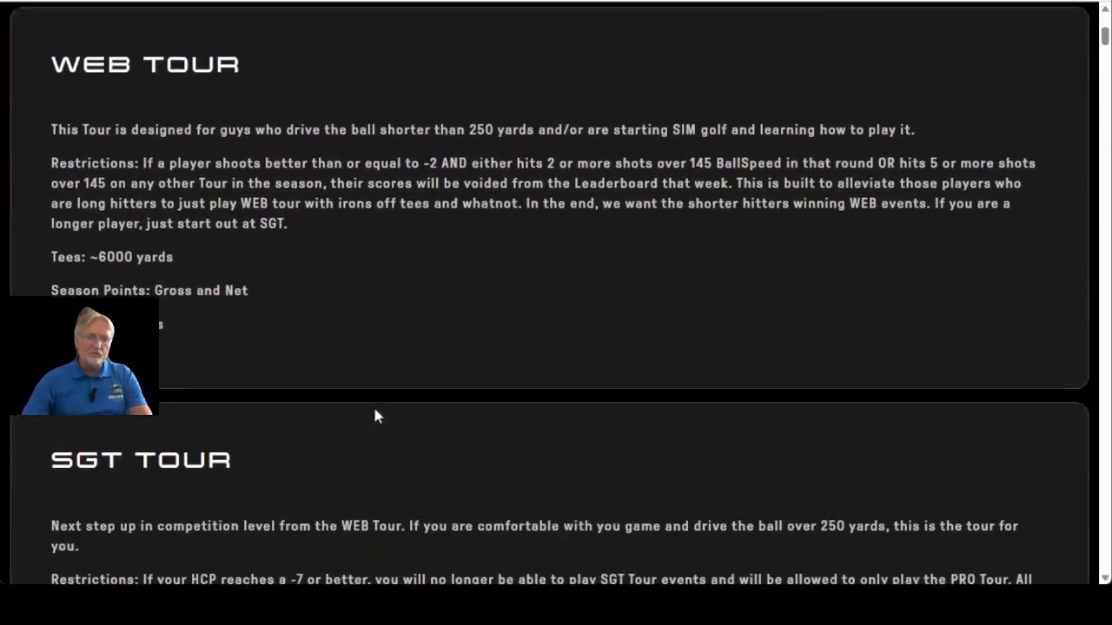
pyautogui.scroll(1, 439, 360)
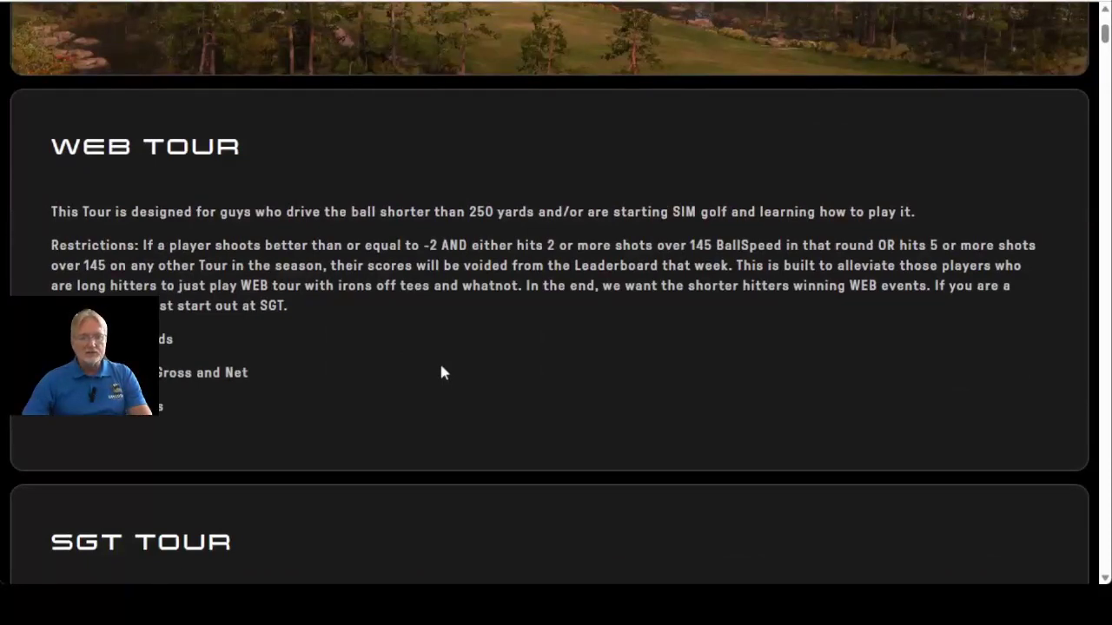
pyautogui.scroll(1, 432, 321)
pyautogui.moveTo(405, 332); pyautogui.dragTo(712, 333)
pyautogui.click(714, 333)
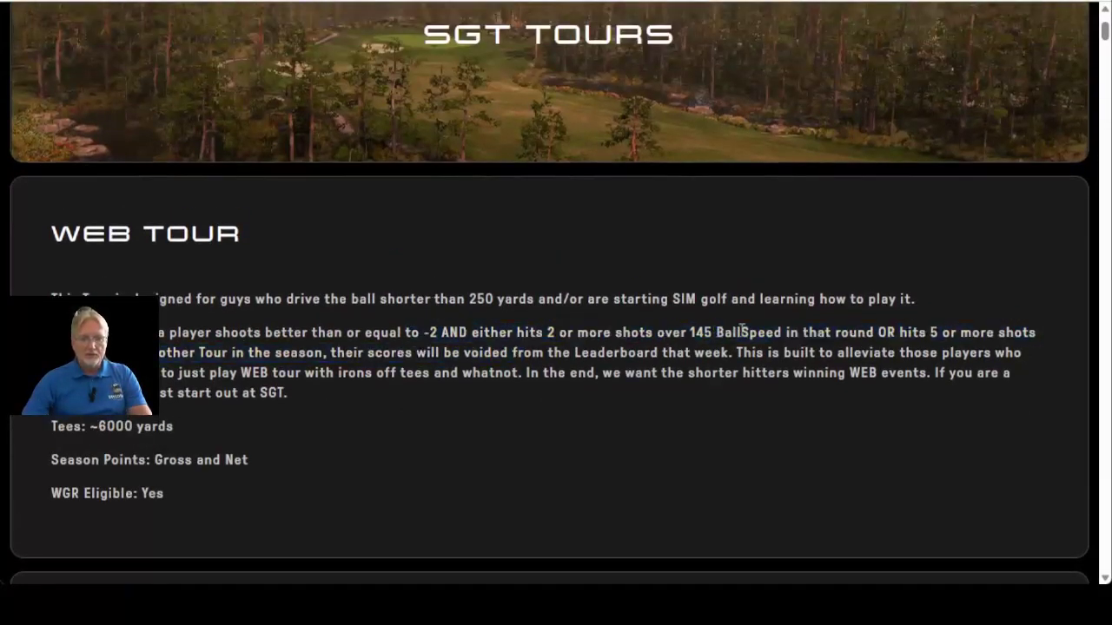
pyautogui.moveTo(782, 332); pyautogui.dragTo(410, 332)
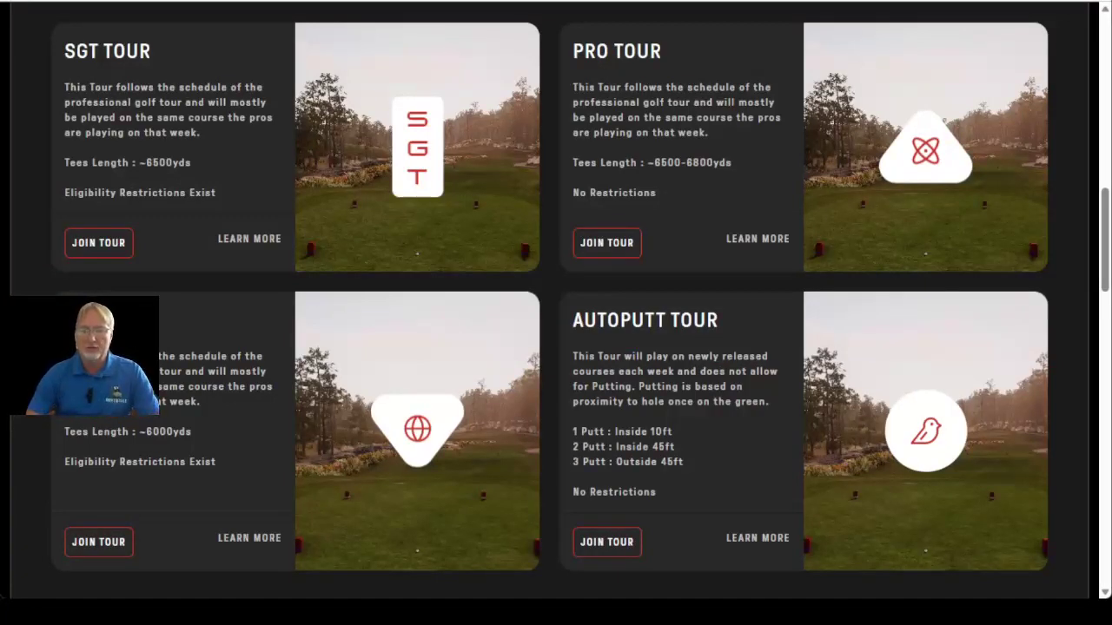
pyautogui.scroll(3, 556, 347)
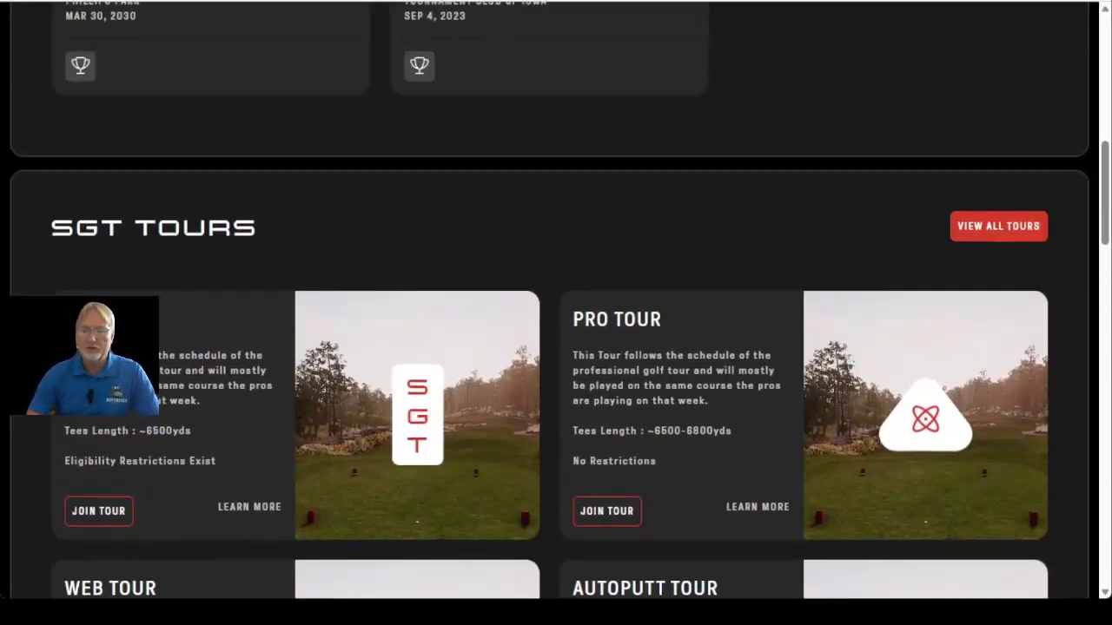
pyautogui.click(997, 228)
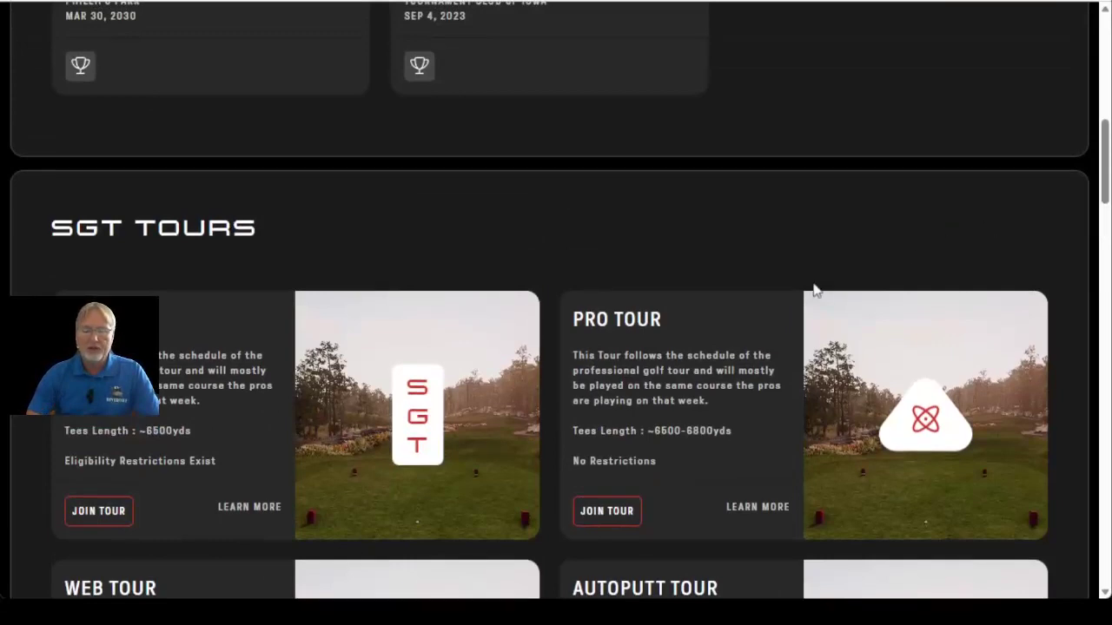
pyautogui.scroll(-6, 813, 290)
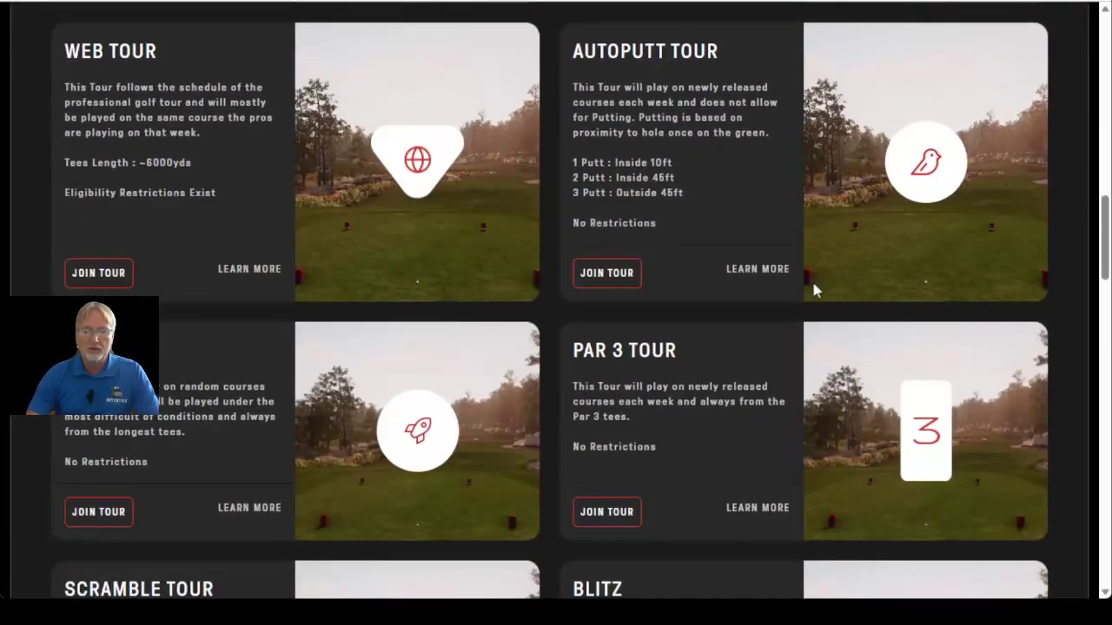
pyautogui.scroll(-4, 814, 290)
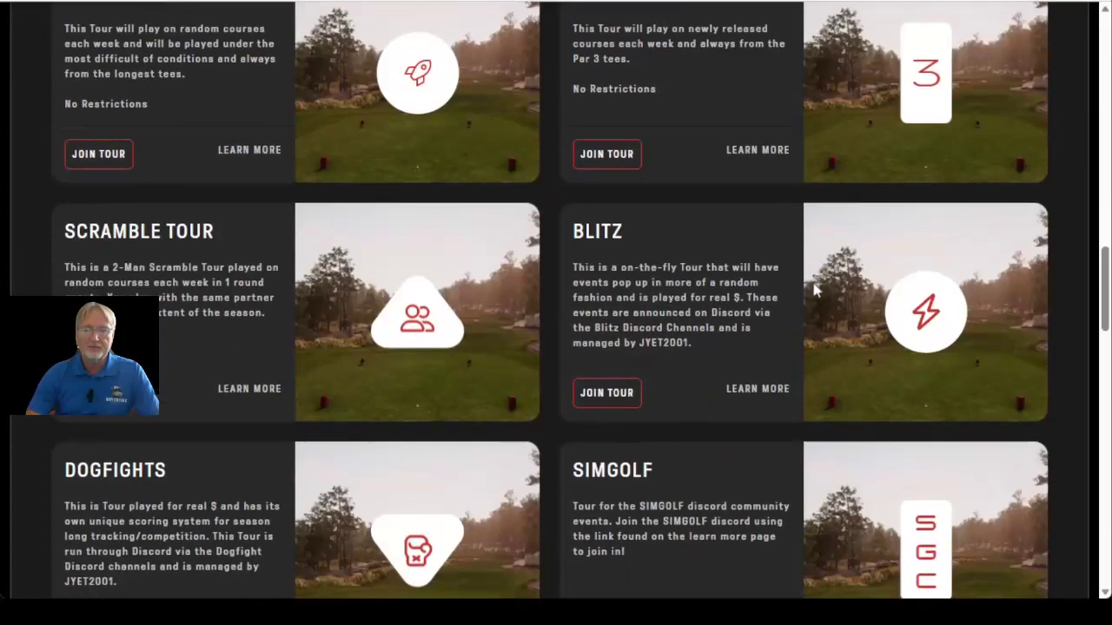
pyautogui.scroll(-2, 814, 290)
pyautogui.scroll(-1, 814, 290)
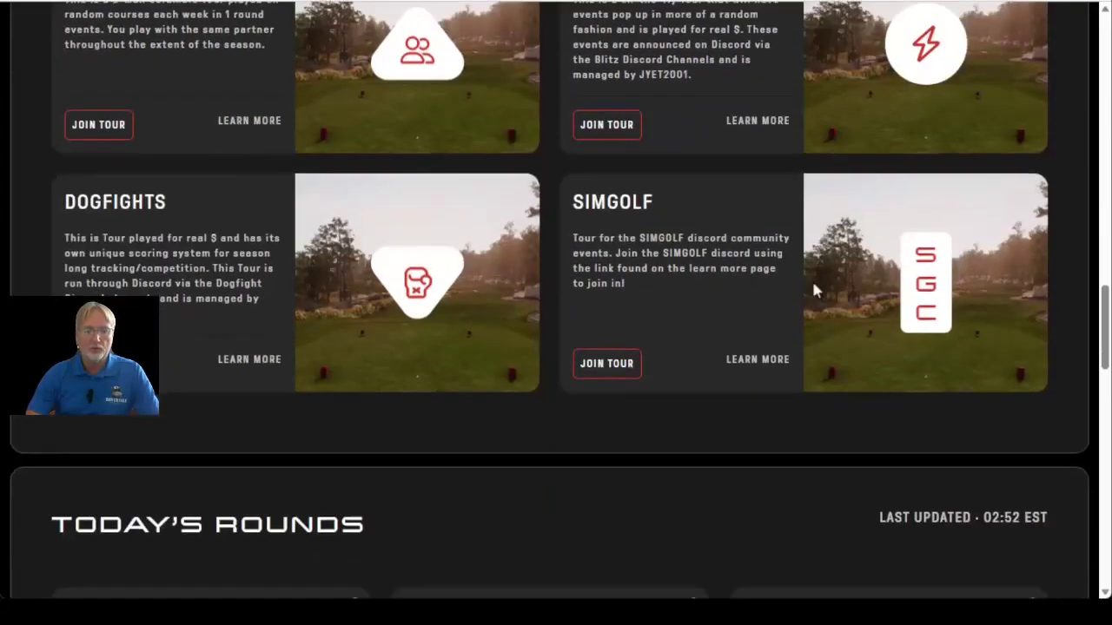
pyautogui.scroll(5, 814, 290)
pyautogui.scroll(3, 813, 290)
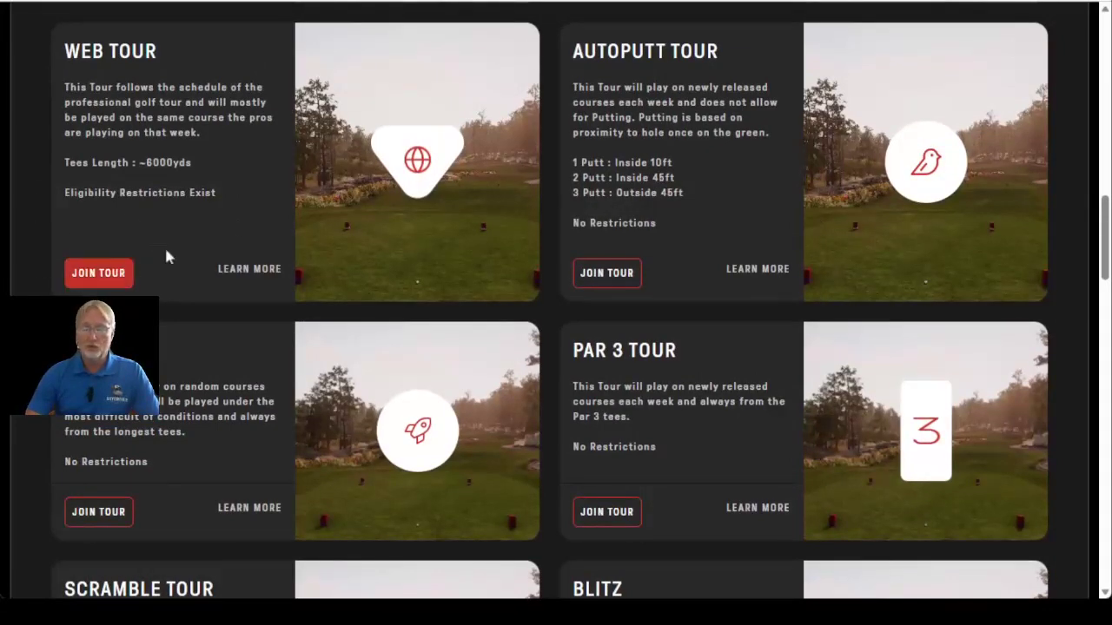
pyautogui.scroll(2, 278, 174)
pyautogui.scroll(-1, 278, 175)
pyautogui.scroll(2, 280, 187)
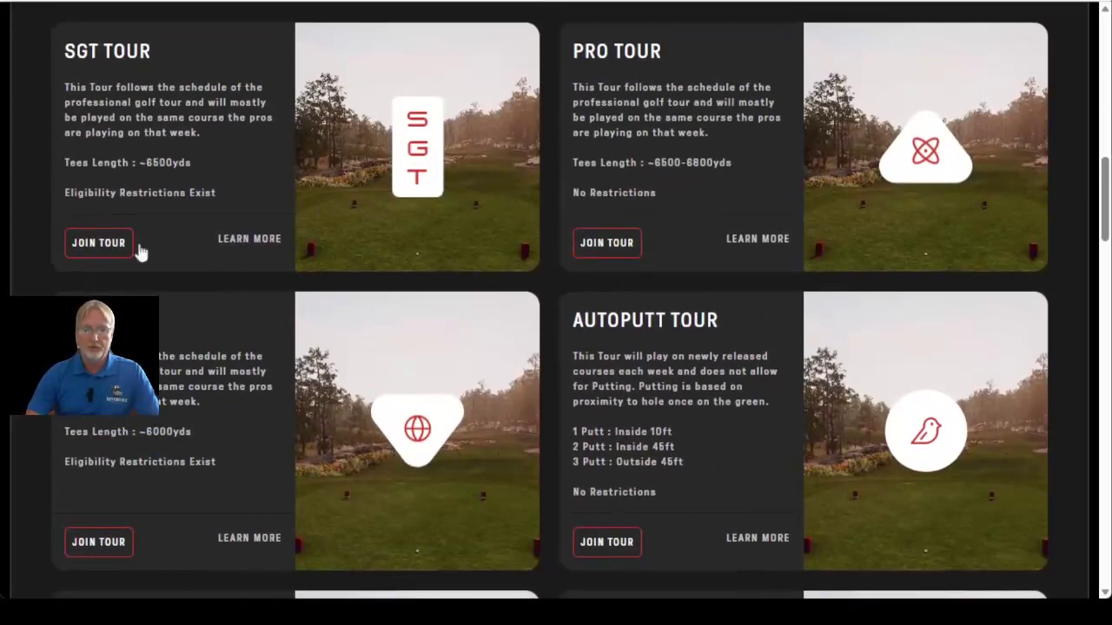
pyautogui.scroll(3, 486, 254)
pyautogui.scroll(-2, 487, 254)
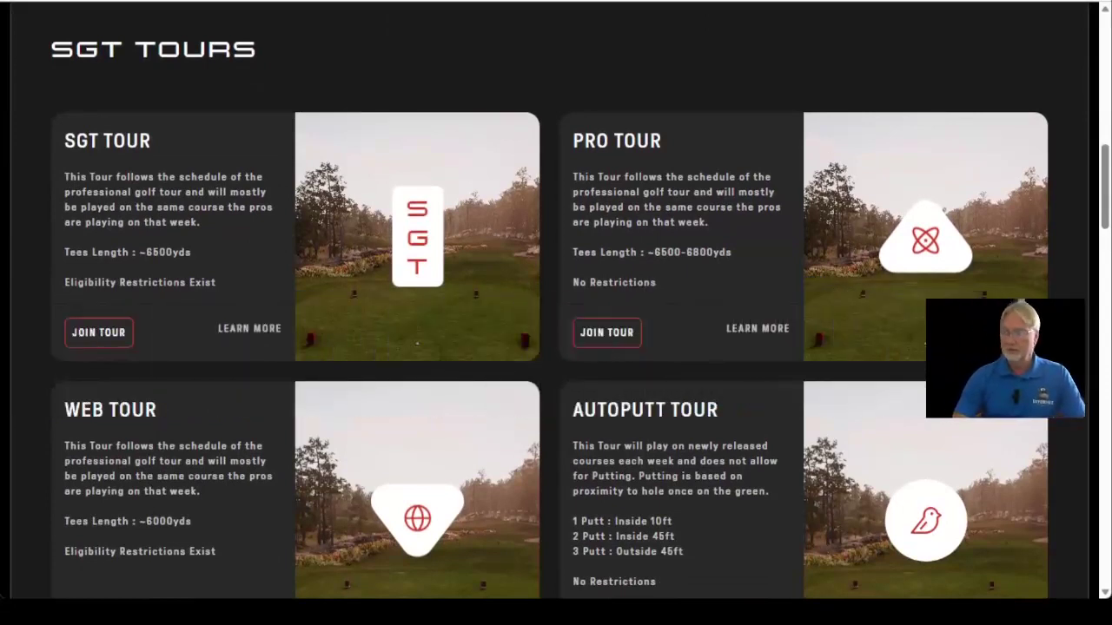
pyautogui.scroll(2, 556, 348)
pyautogui.scroll(-5, 556, 347)
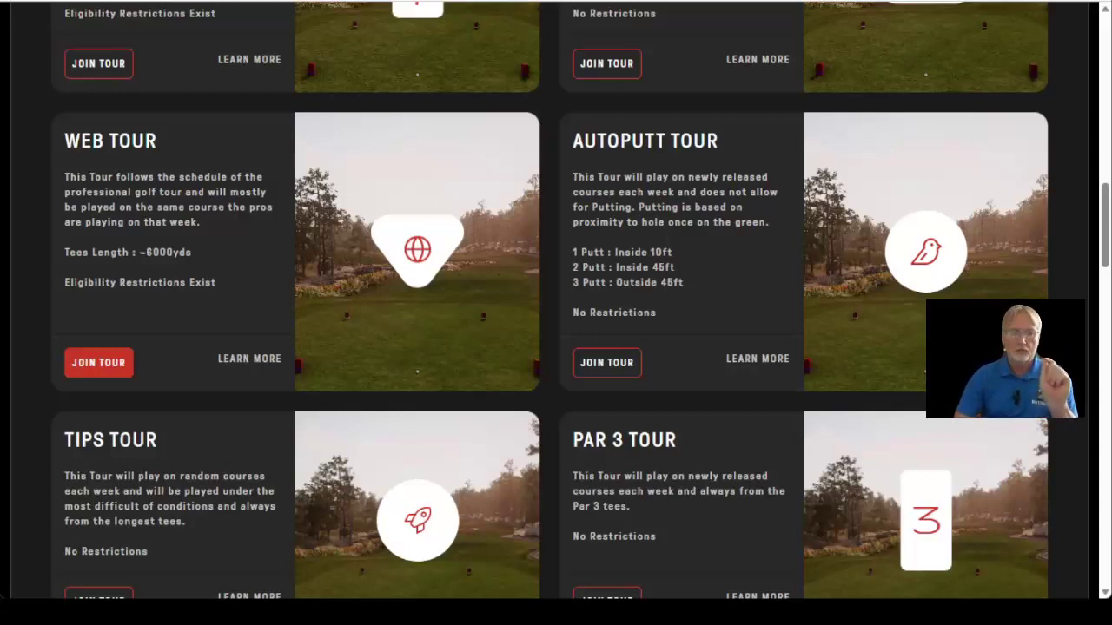
# Join the Web Tour for Winter 2023 and go back to the tours list
pyautogui.click(111, 368)
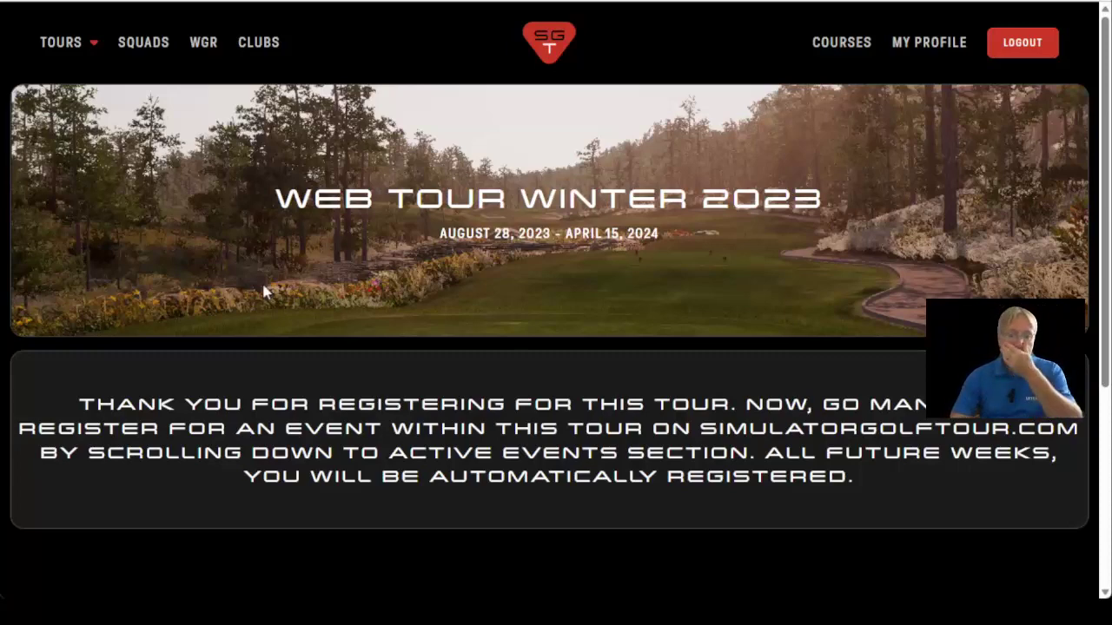
pyautogui.click(32, 1)
# Scroll down the tours list past Scramble Tour, Blitz and Dogfights to SimGolf
pyautogui.scroll(-2, 167, 310)
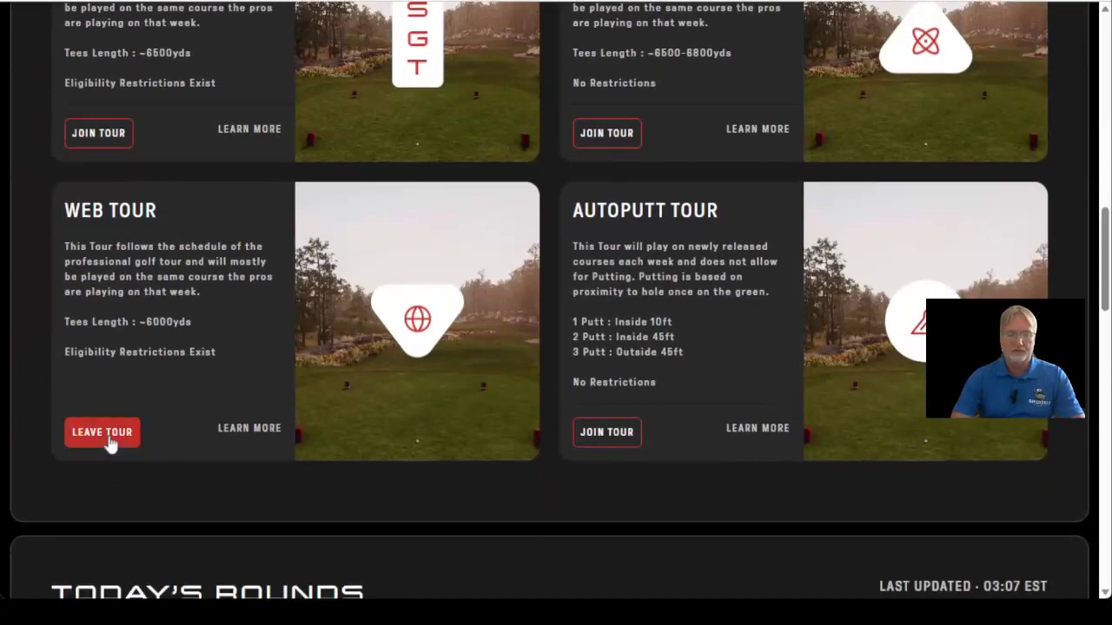
pyautogui.scroll(3, 110, 444)
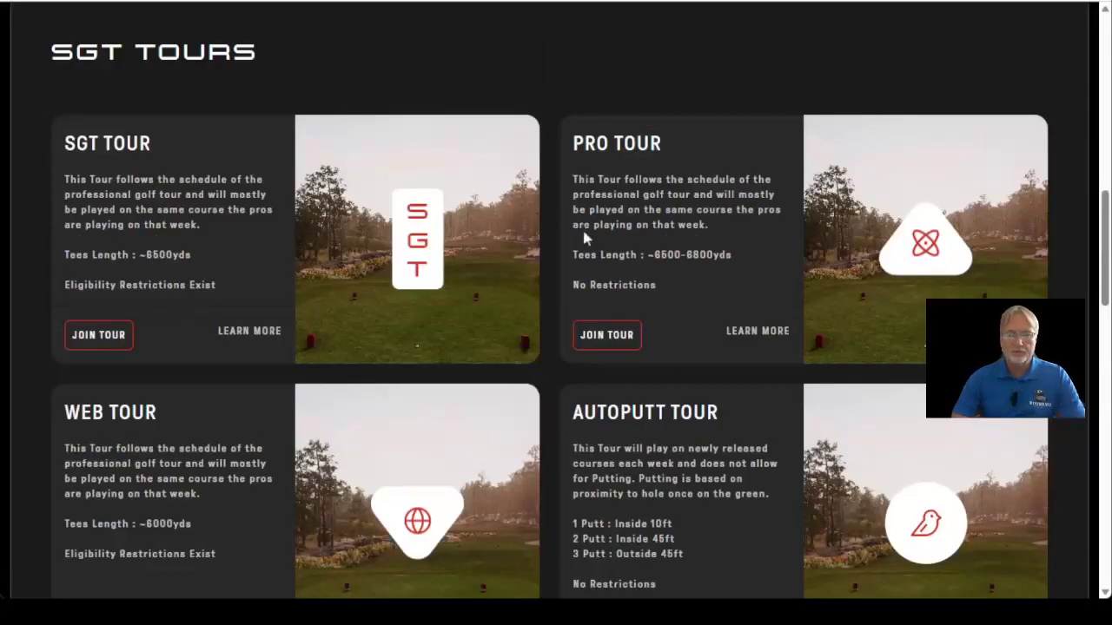
pyautogui.scroll(3, 582, 227)
pyautogui.scroll(-2, 582, 227)
pyautogui.scroll(-9, 583, 233)
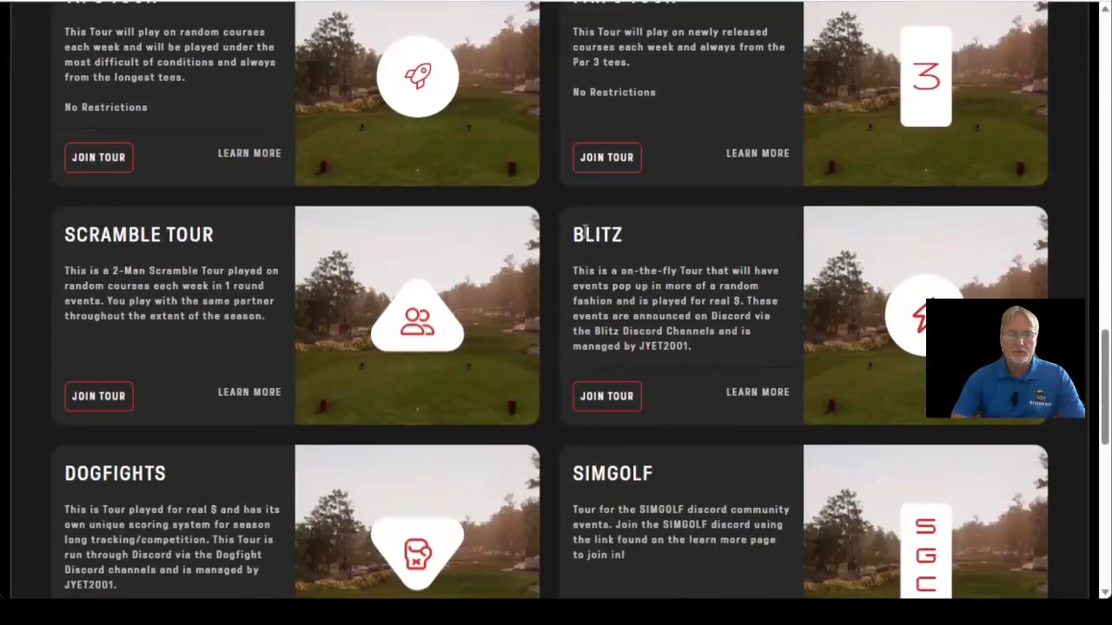
pyautogui.scroll(-2, 585, 232)
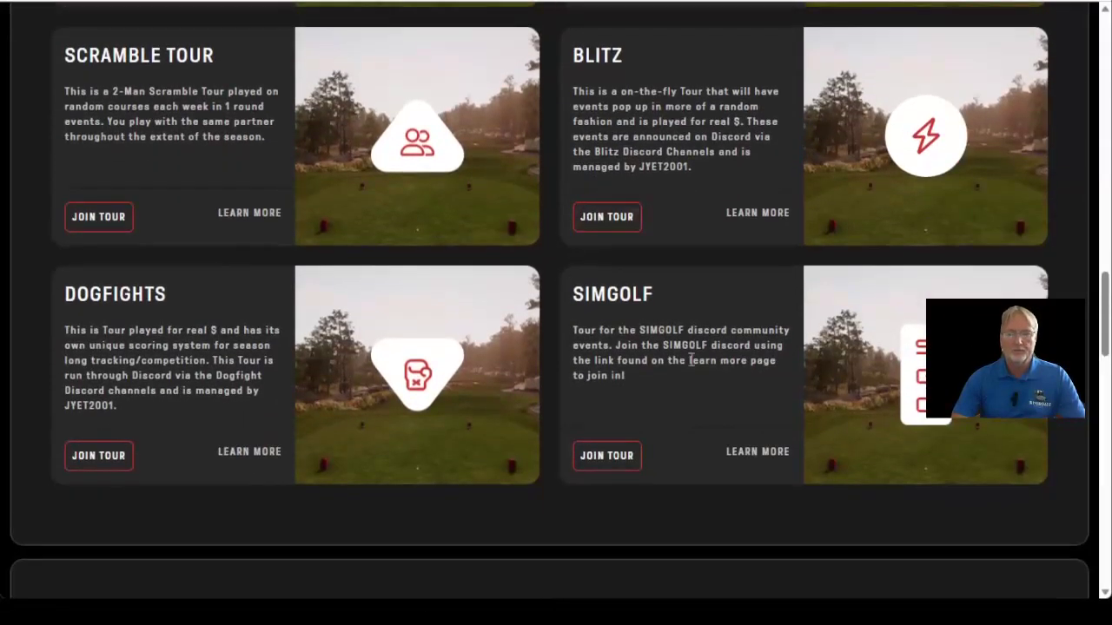
# Join the SimGolf tour and open its page to see the Ralph's Revenge active event
pyautogui.click(607, 456)
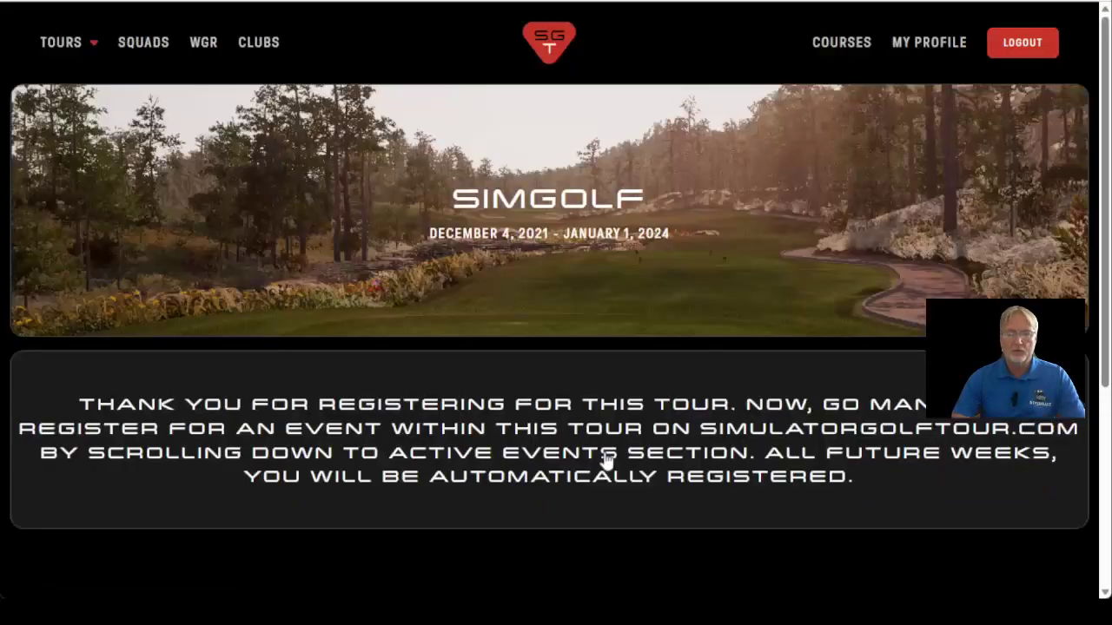
pyautogui.click(63, 43)
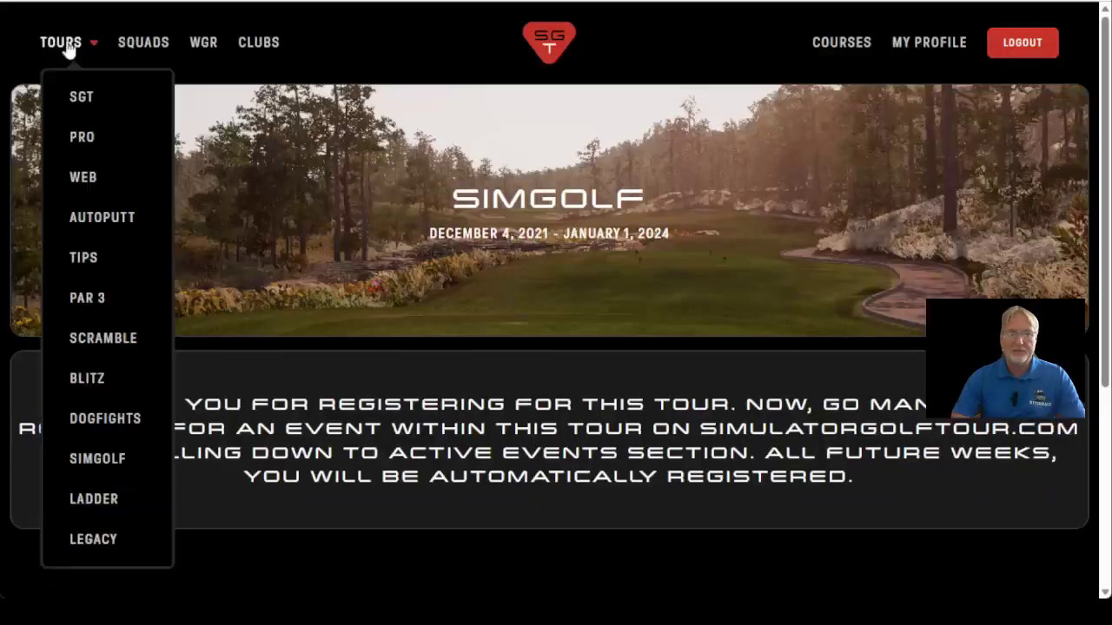
pyautogui.click(100, 459)
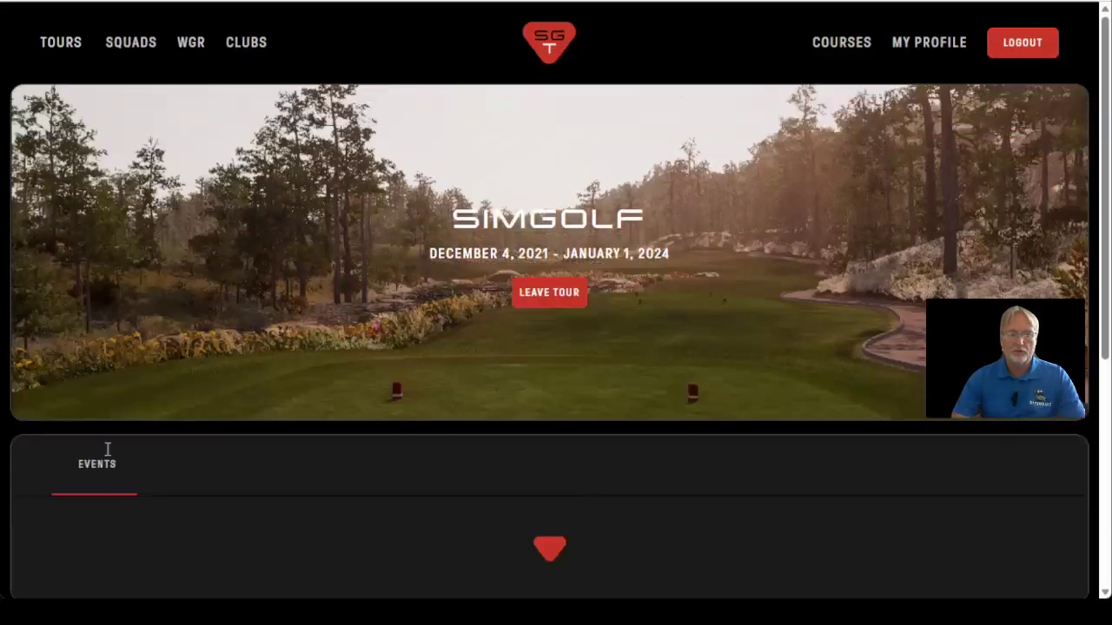
pyautogui.scroll(-3, 422, 379)
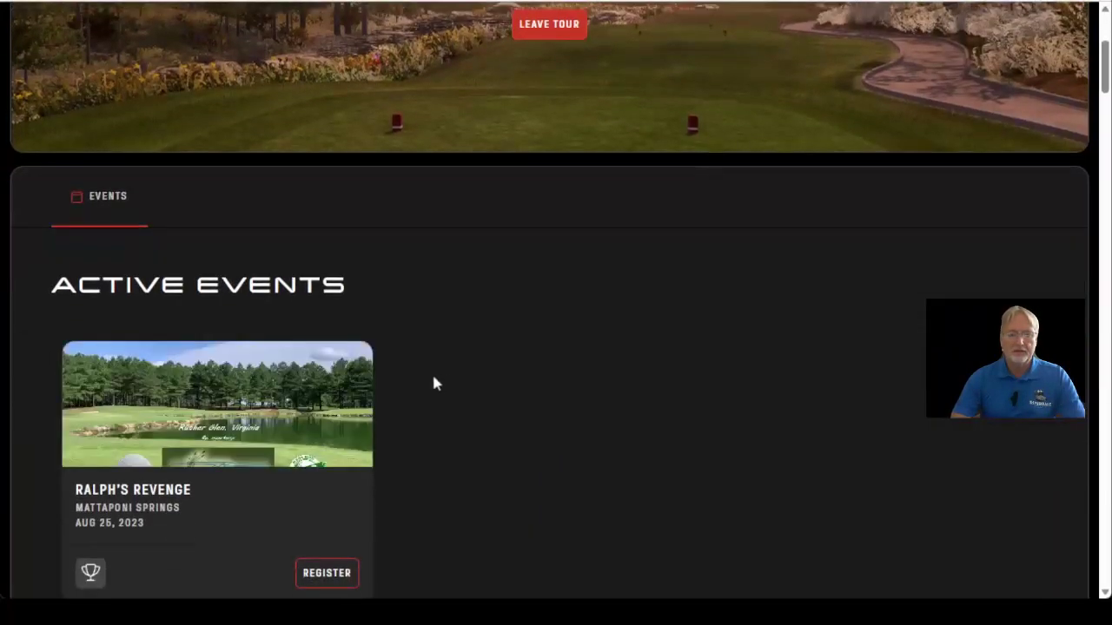
pyautogui.scroll(-1, 532, 314)
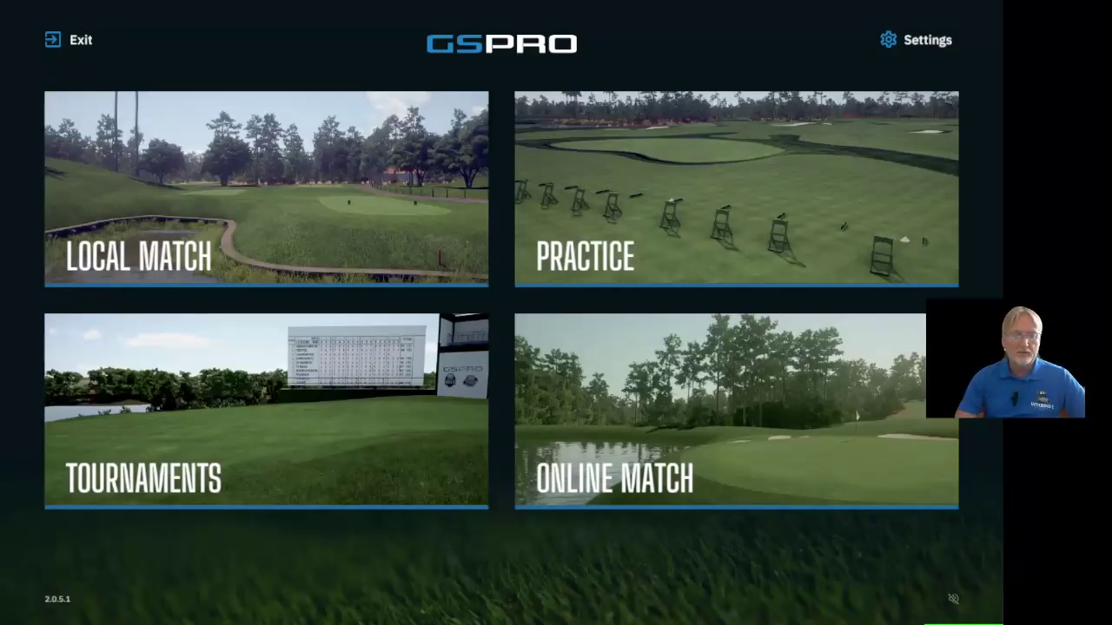
# In GSPro, browse My Tournaments and download the WEB Tour event to play
pyautogui.click(228, 410)
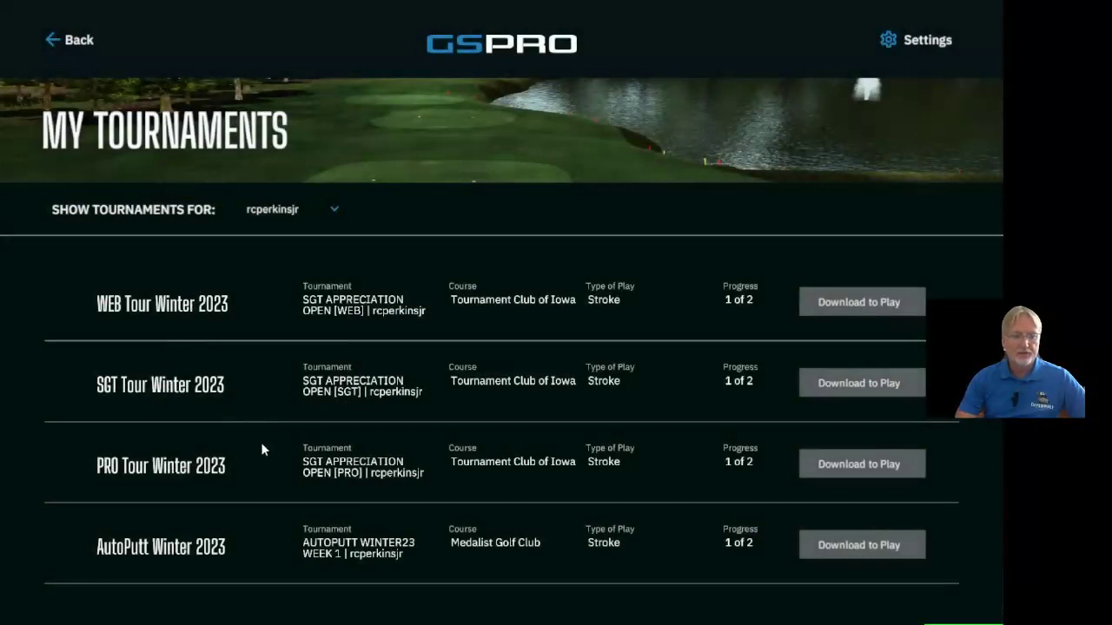
pyautogui.scroll(-2, 262, 442)
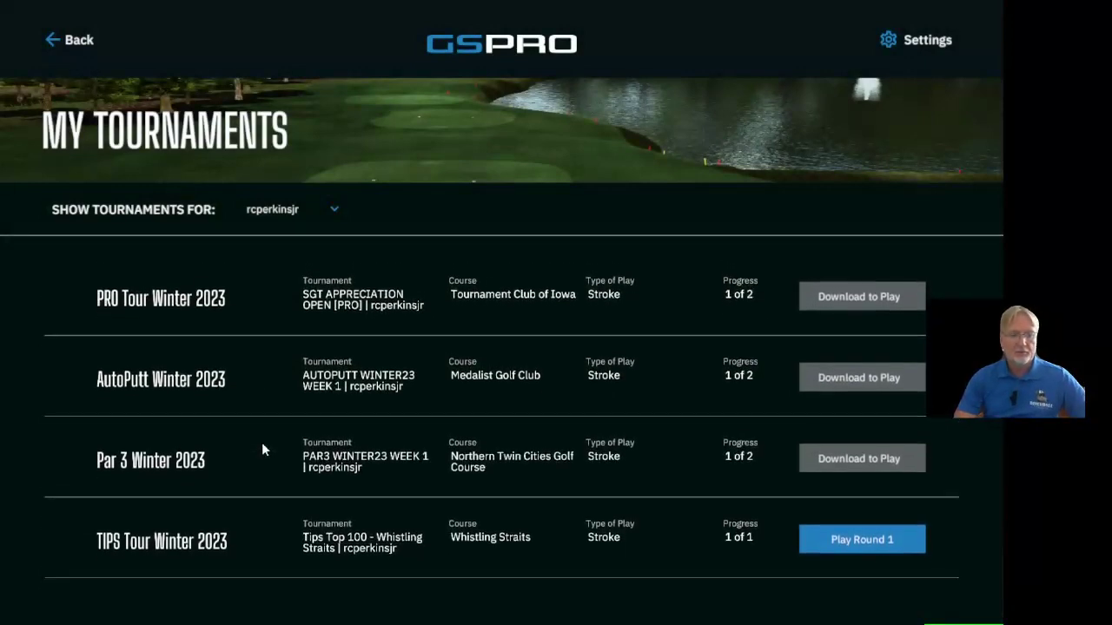
pyautogui.scroll(2, 262, 442)
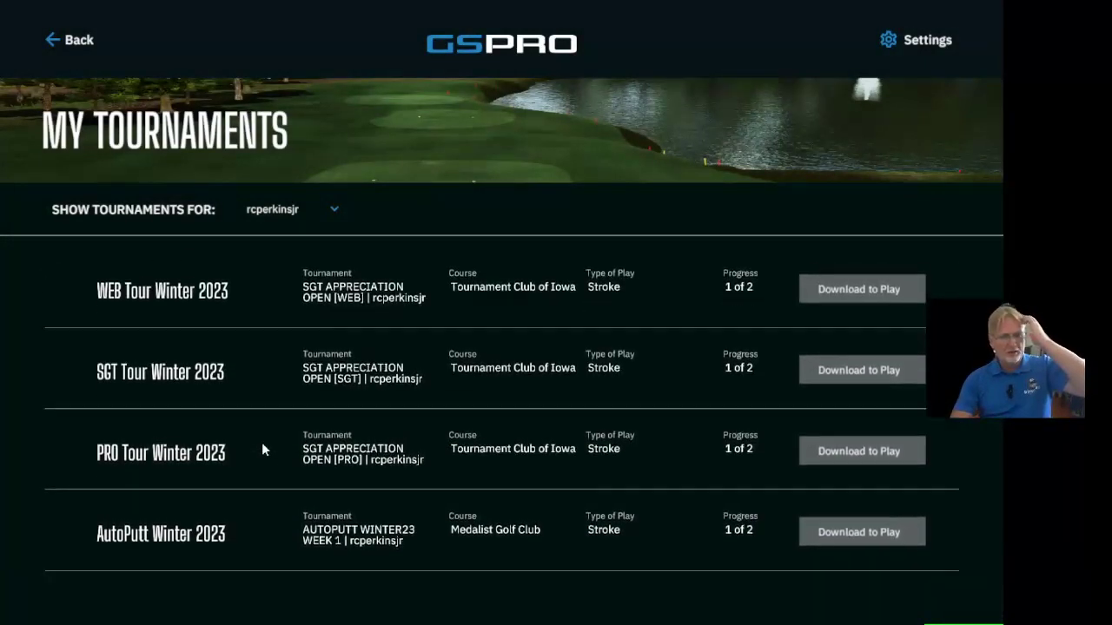
pyautogui.scroll(-1, 261, 450)
pyautogui.scroll(1, 261, 449)
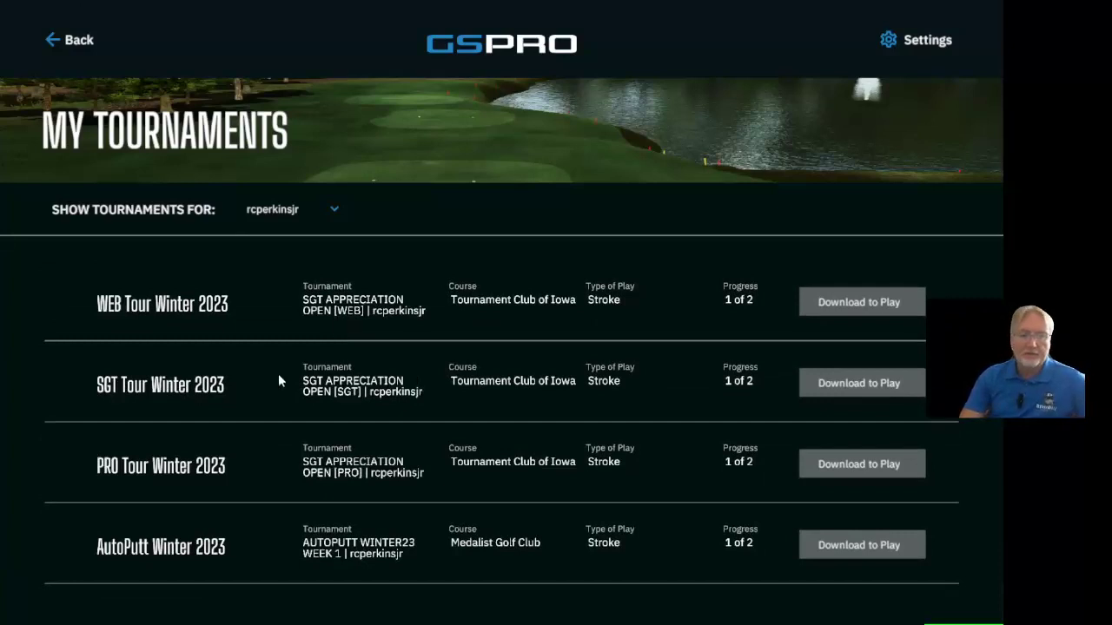
pyautogui.scroll(1, 278, 375)
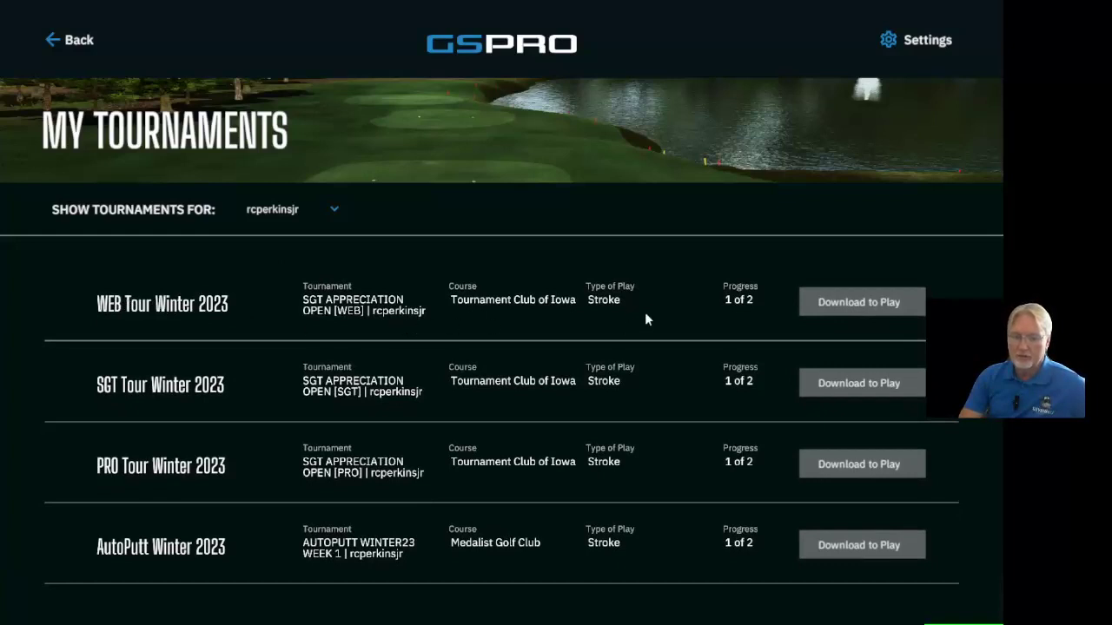
pyautogui.click(843, 306)
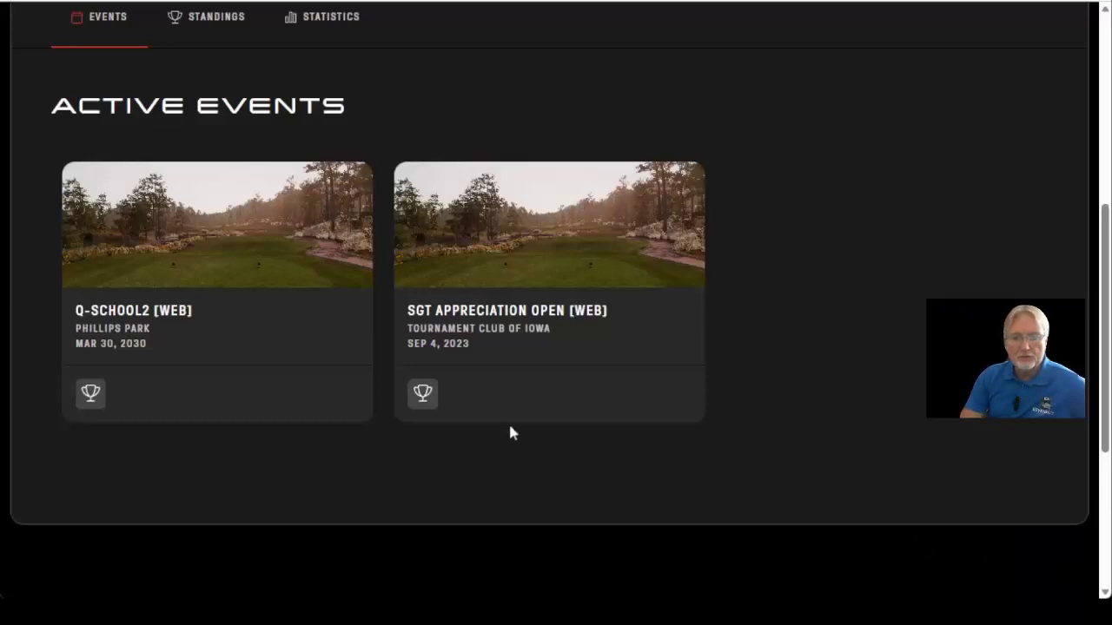
# Open the SGT Appreciation Open [WEB] event, review its leaderboard, and show its settings
pyautogui.scroll(-1, 508, 423)
pyautogui.scroll(2, 508, 425)
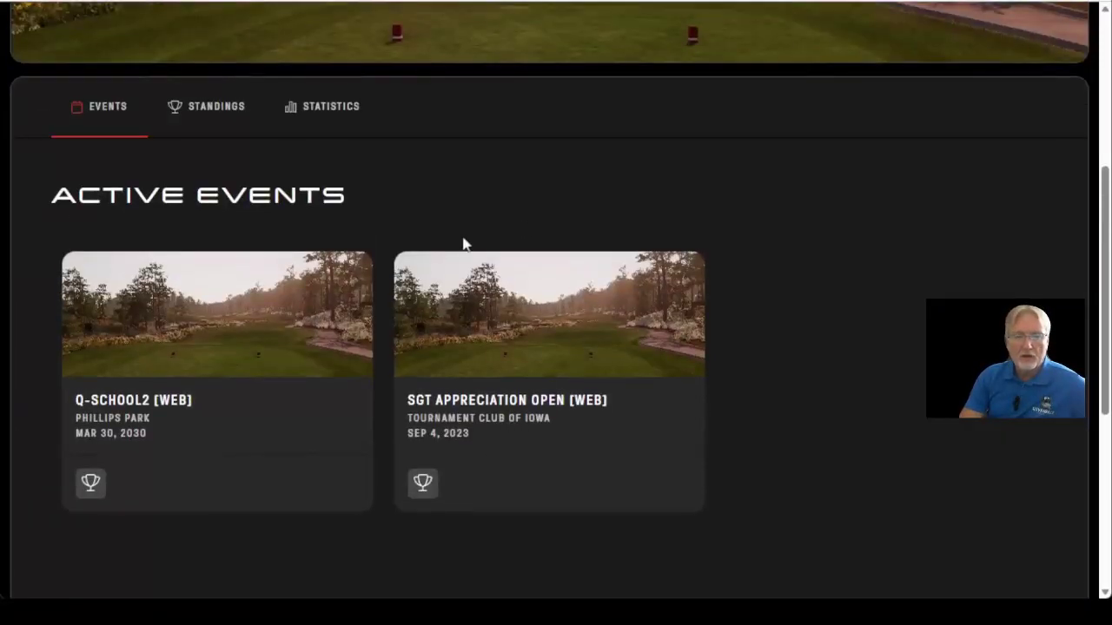
pyautogui.click(423, 485)
pyautogui.scroll(-4, 483, 440)
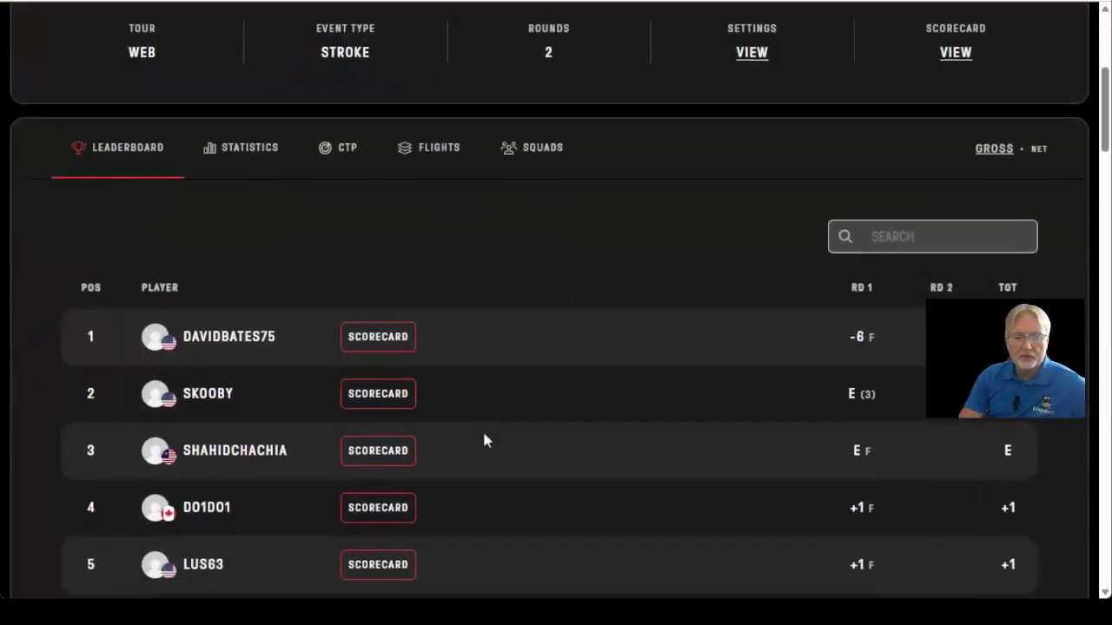
pyautogui.scroll(-3, 521, 335)
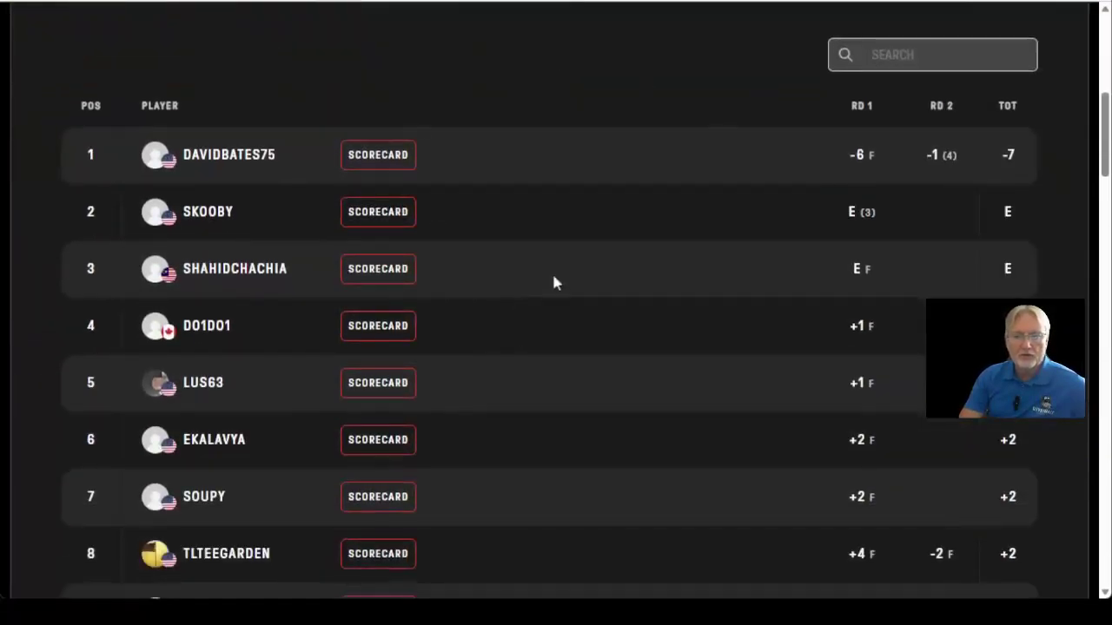
pyautogui.scroll(1, 551, 281)
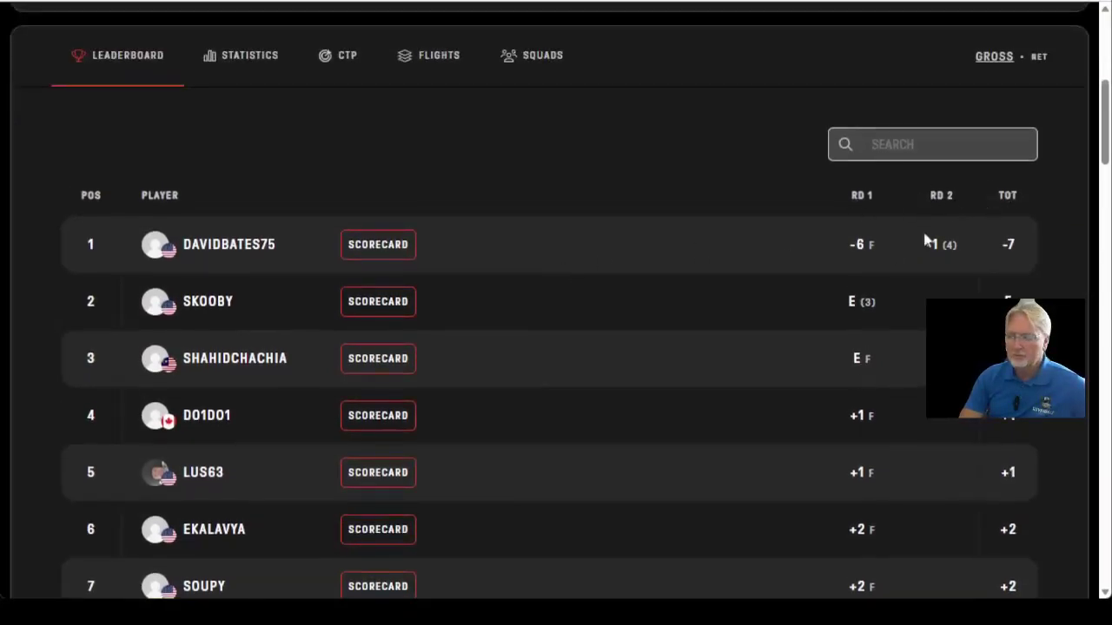
pyautogui.scroll(-1, 573, 206)
pyautogui.scroll(6, 574, 206)
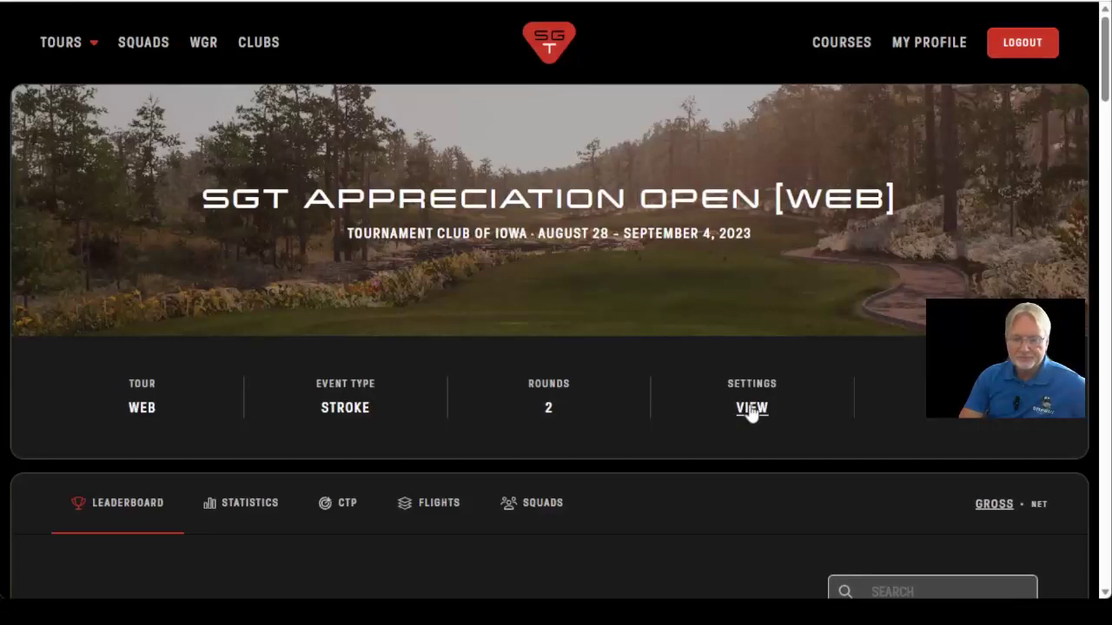
pyautogui.click(750, 411)
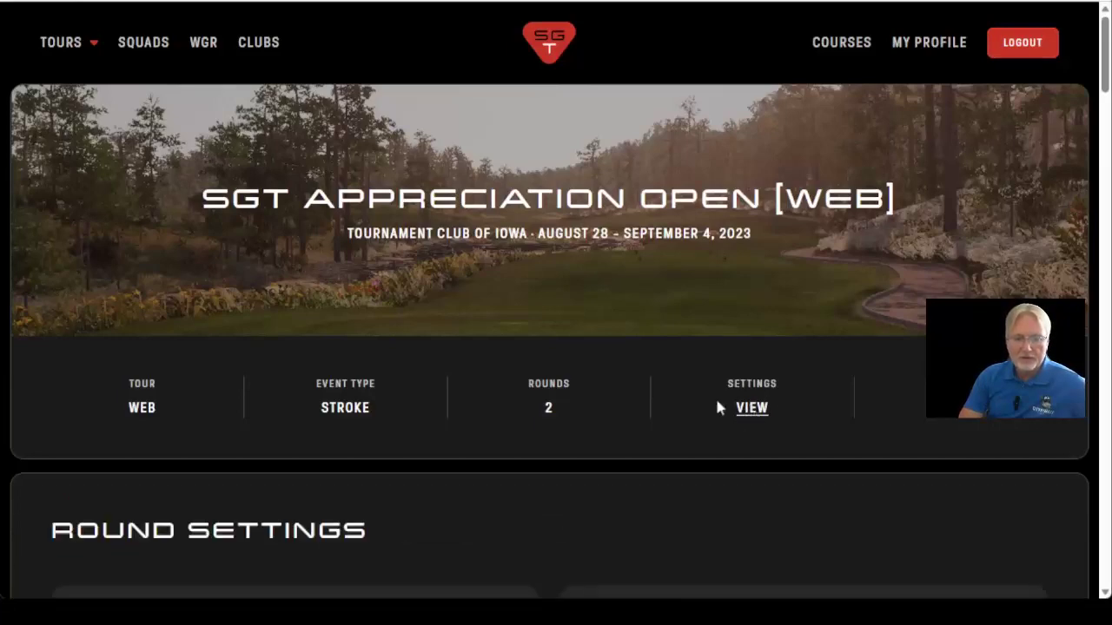
# Scroll down to the Round 1 and Round 2 settings at Tournament Club of Iowa
pyautogui.scroll(-3, 715, 400)
pyautogui.scroll(-2, 550, 374)
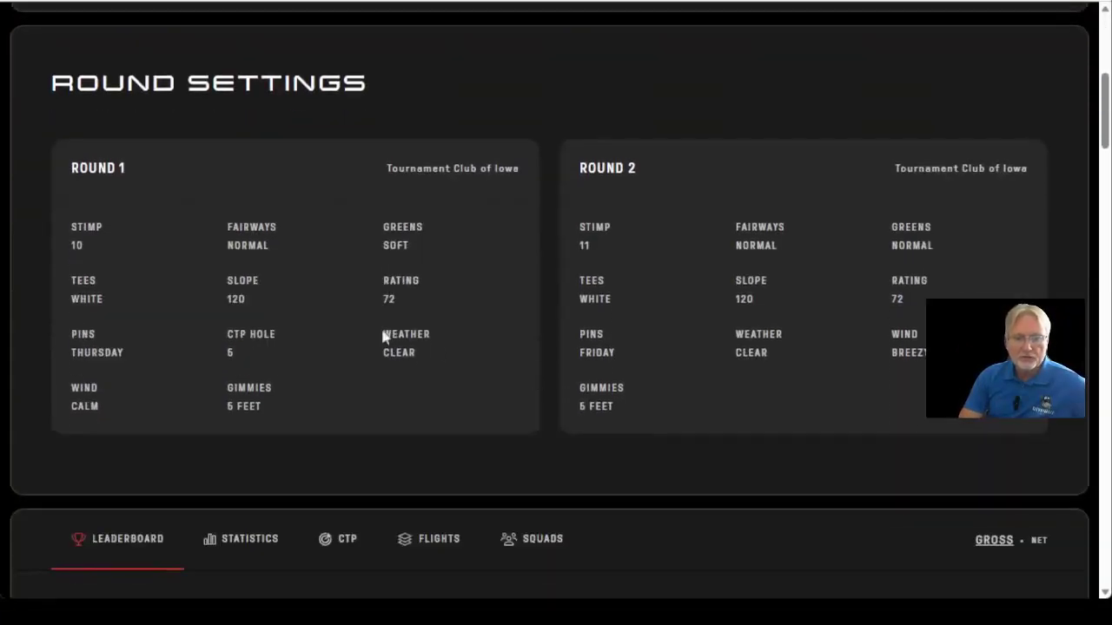